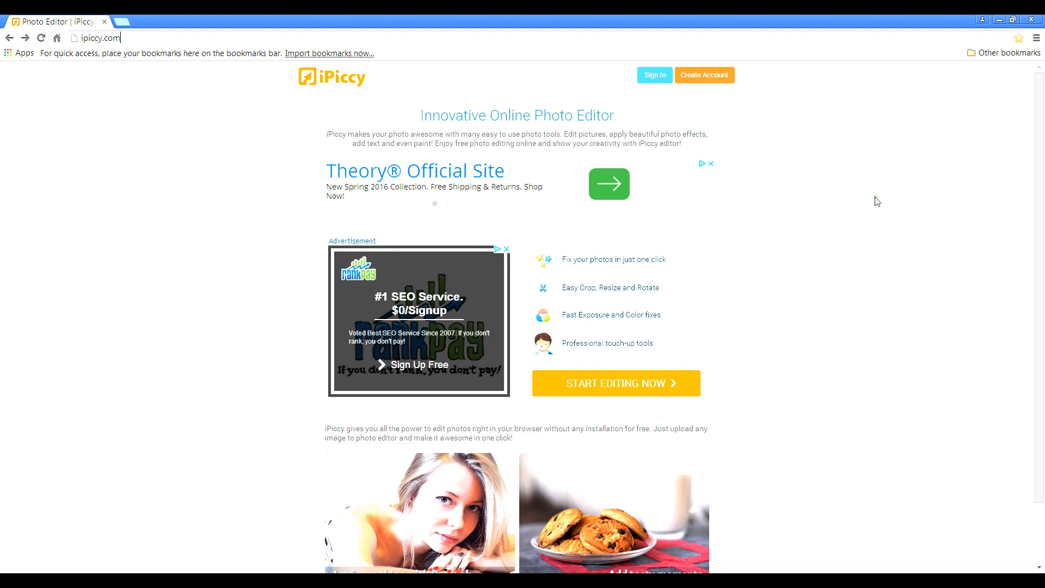
Start the photo editor and upload the person-110161… picture from the Downloads folder
left_click(652, 392)
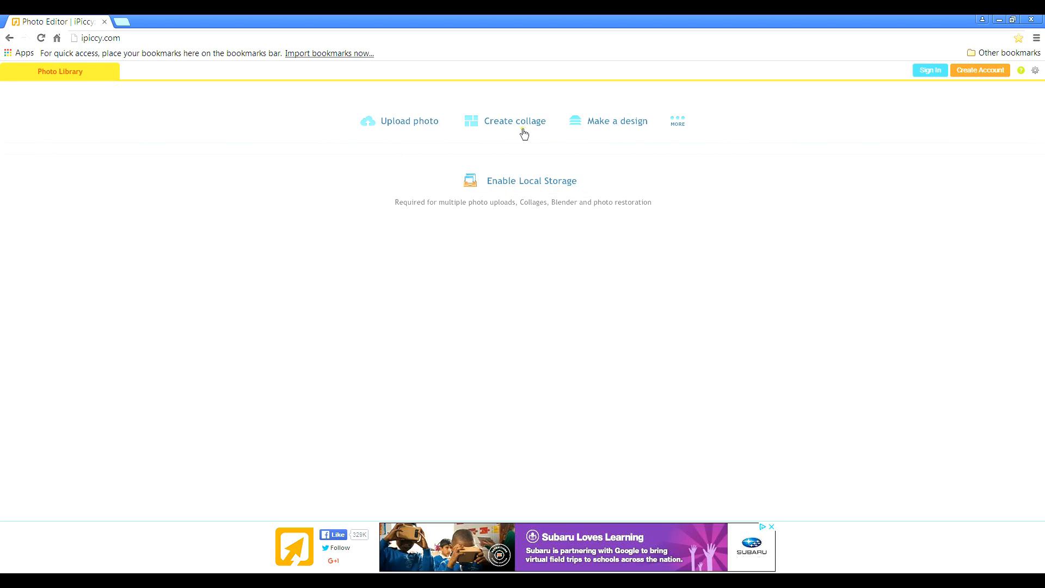
left_click(423, 124)
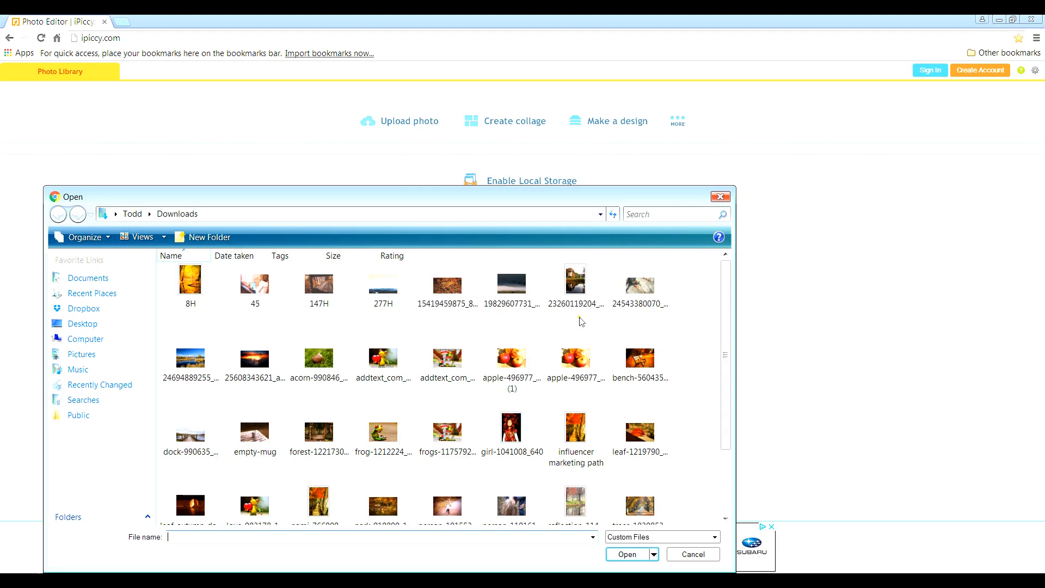
left_click_drag(725, 346, 725, 422)
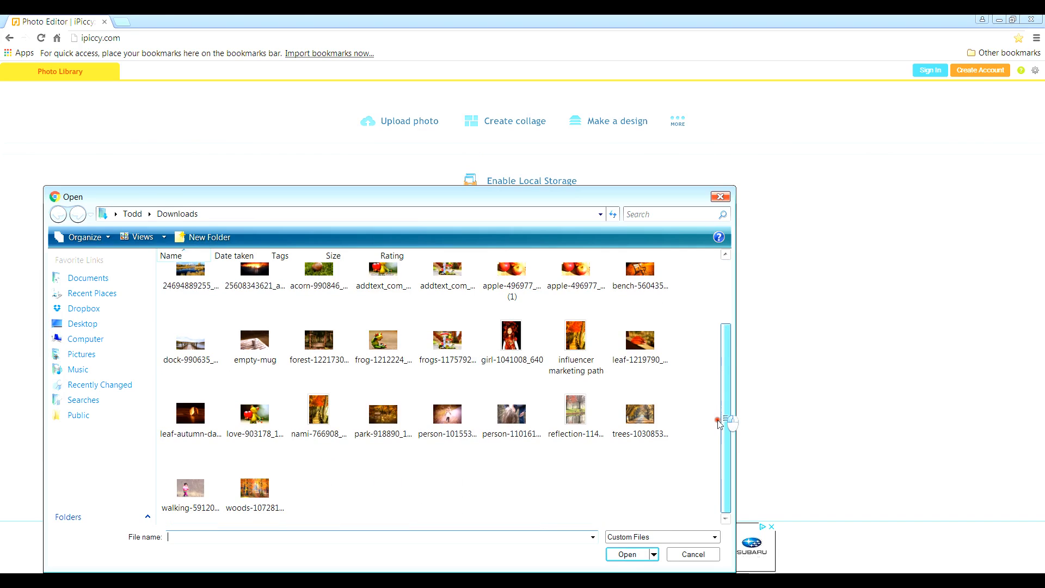
double_click(517, 416)
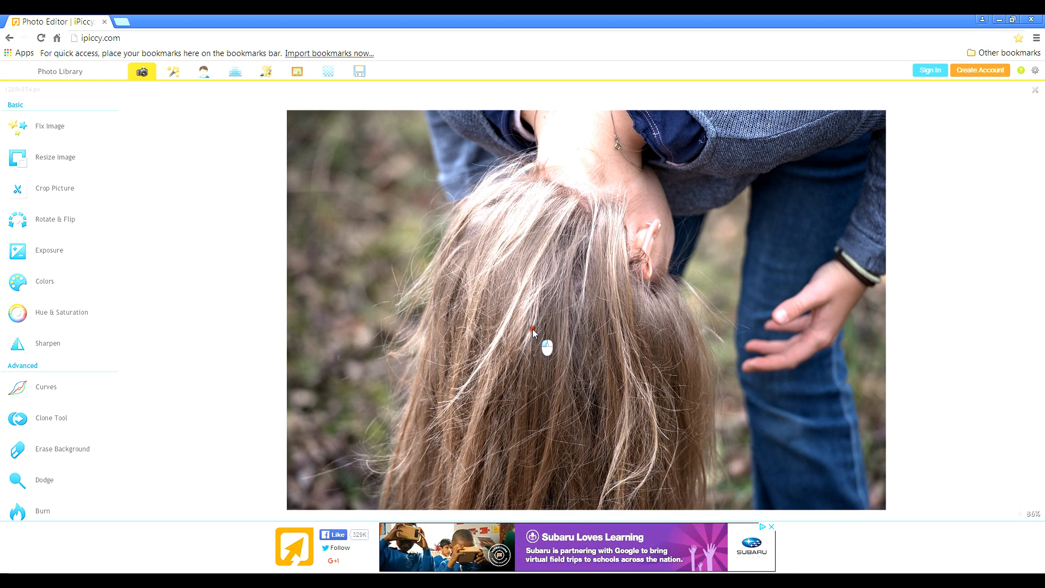
left_click(605, 335)
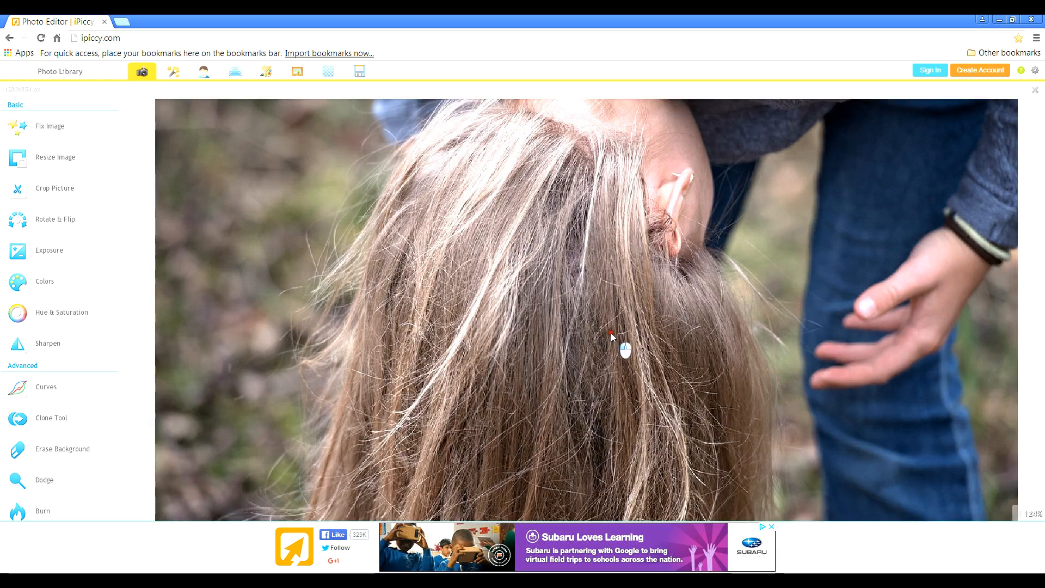
left_click(612, 333)
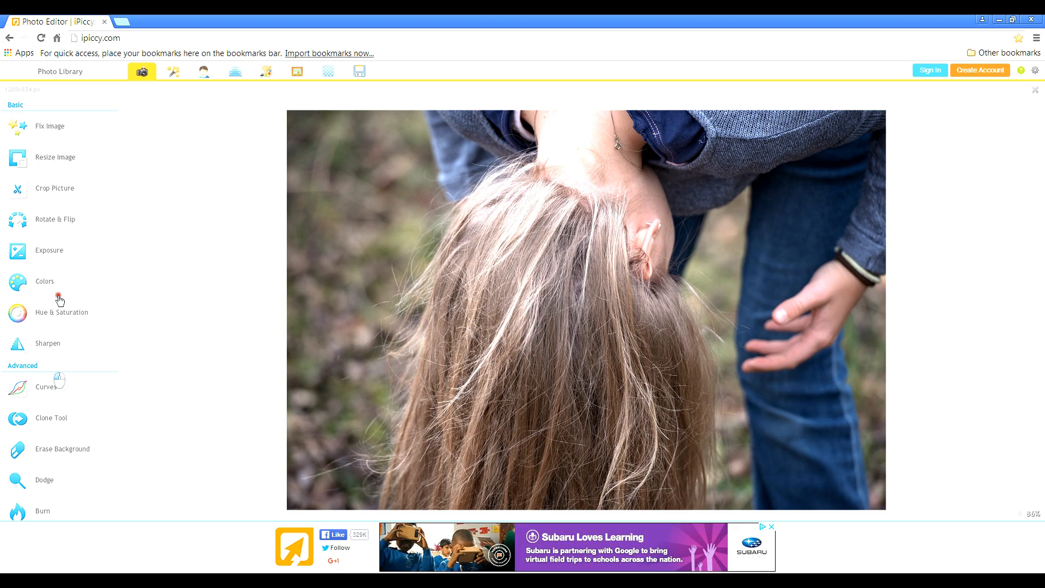
scroll(60, 289, "down", 1)
scroll(61, 226, "down", 2)
scroll(68, 327, "up", 3)
left_click(78, 163)
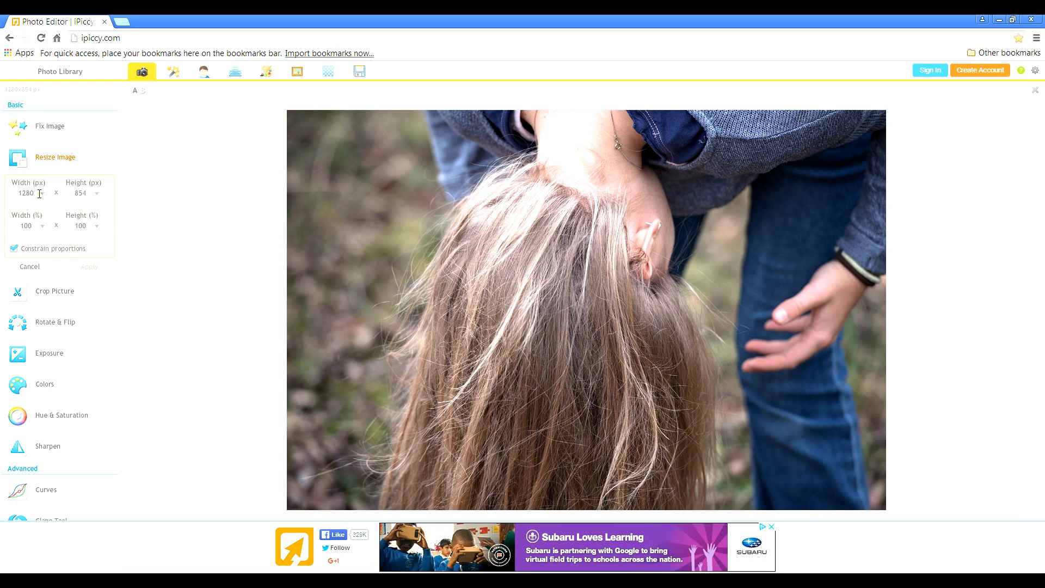
left_click(42, 194)
left_click_drag(38, 207, 60, 208)
left_click(37, 208)
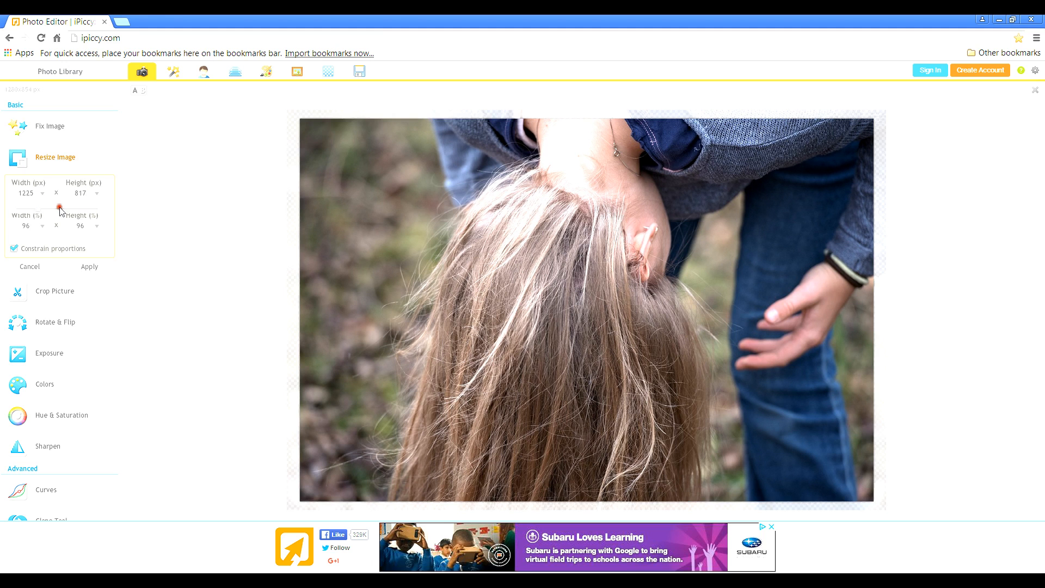
left_click(63, 167)
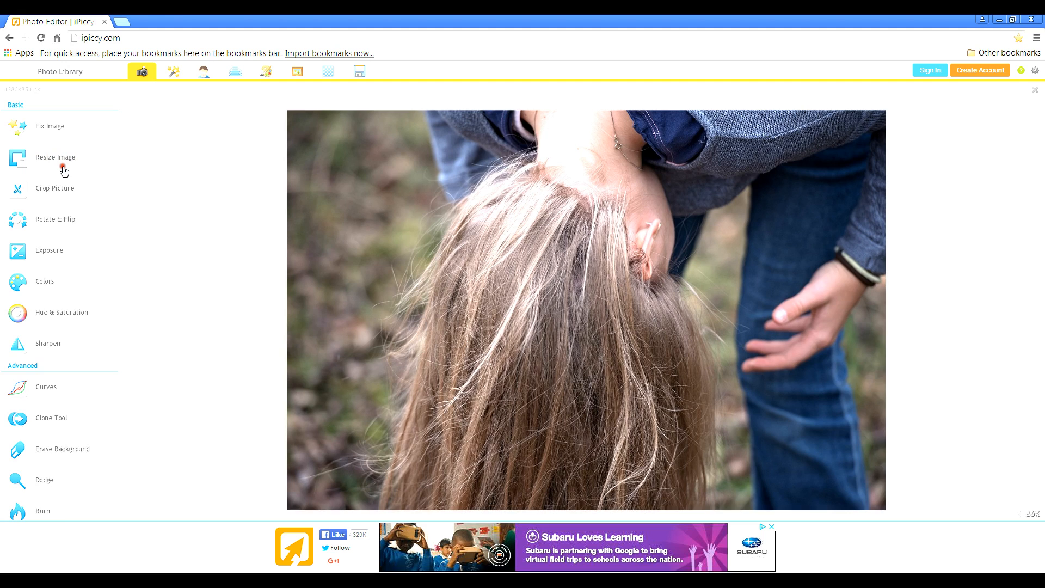
Crop the picture without constraints to about 1003 x 645 px, keeping the hair and the hand inside the frame
left_click(62, 188)
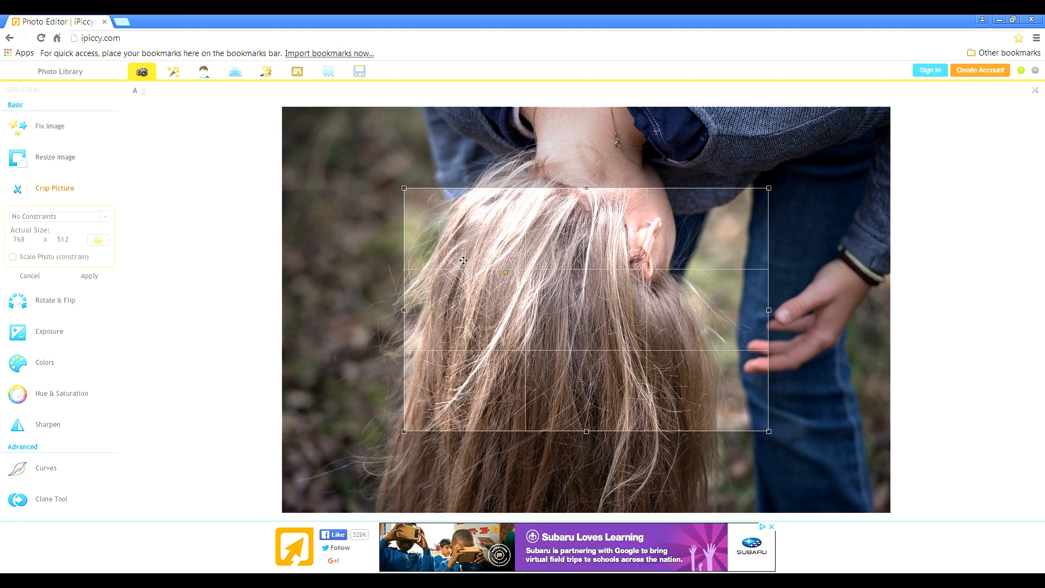
mouse_move(569, 302)
left_mouse_down()
mouse_move(568, 265)
mouse_move(564, 295)
left_mouse_up()
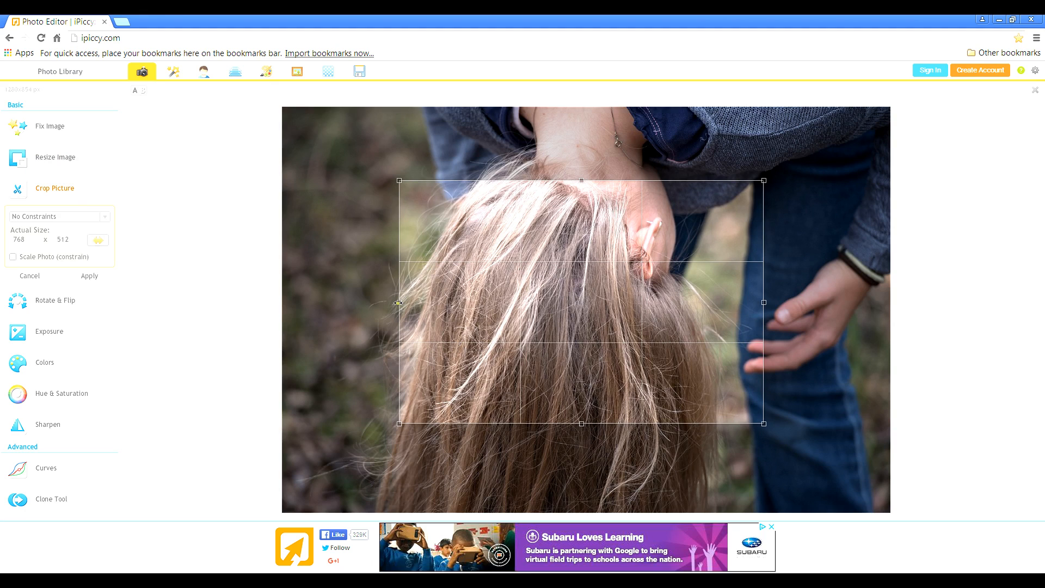
left_click_drag(397, 302, 350, 302)
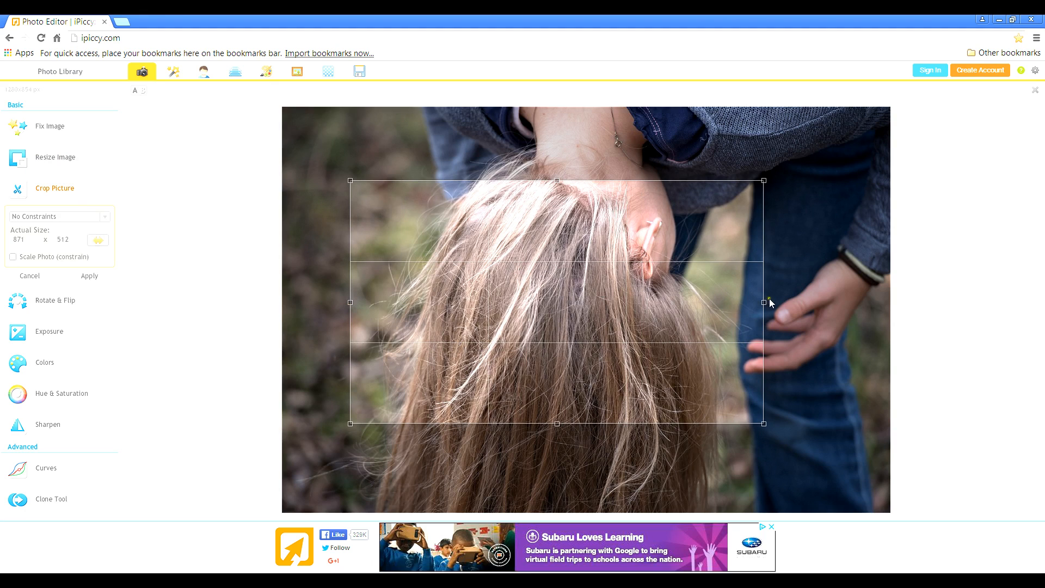
left_click_drag(763, 302, 826, 302)
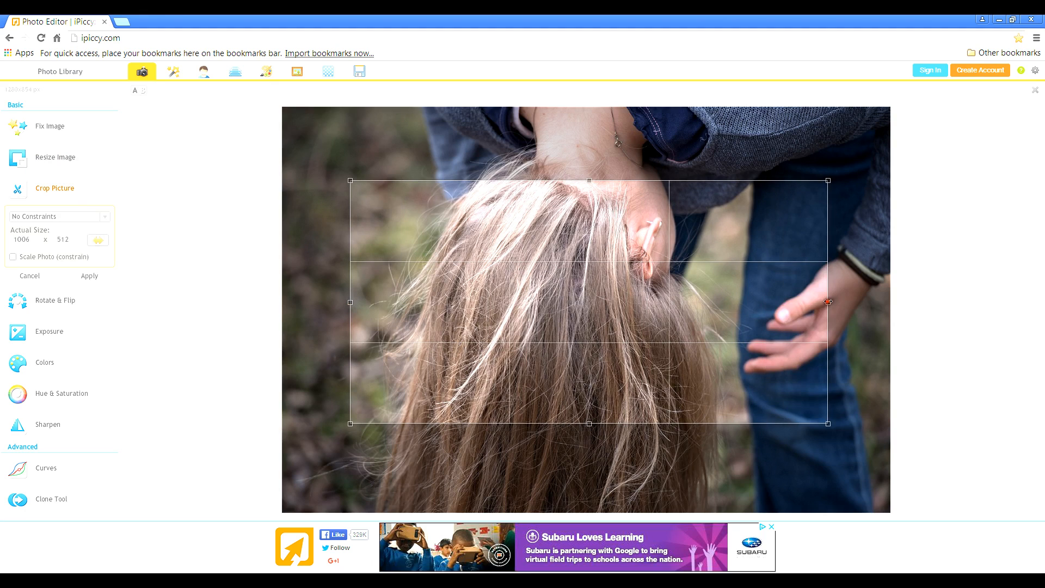
left_click_drag(588, 180, 584, 147)
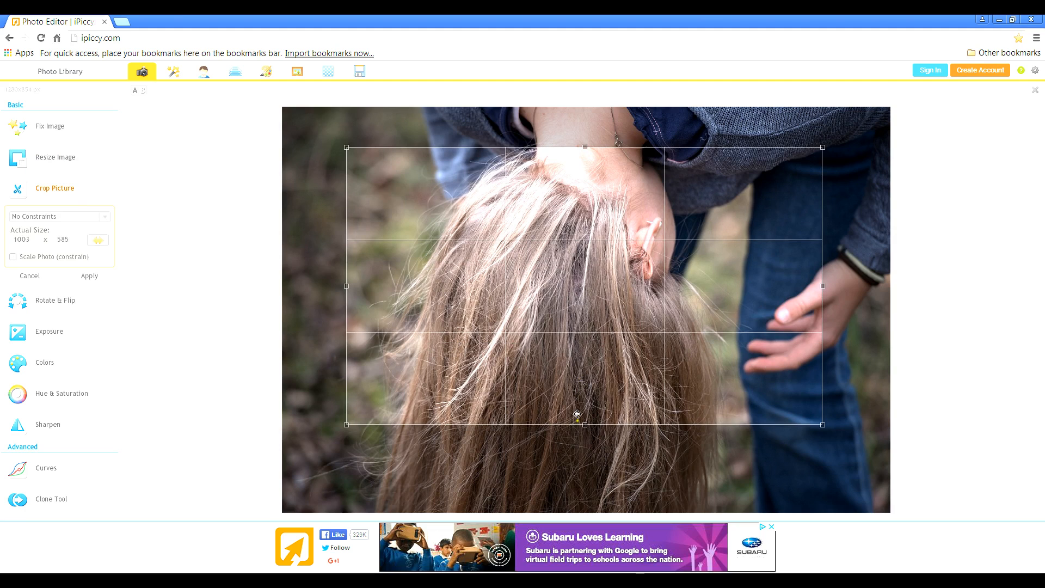
left_click_drag(584, 425, 585, 453)
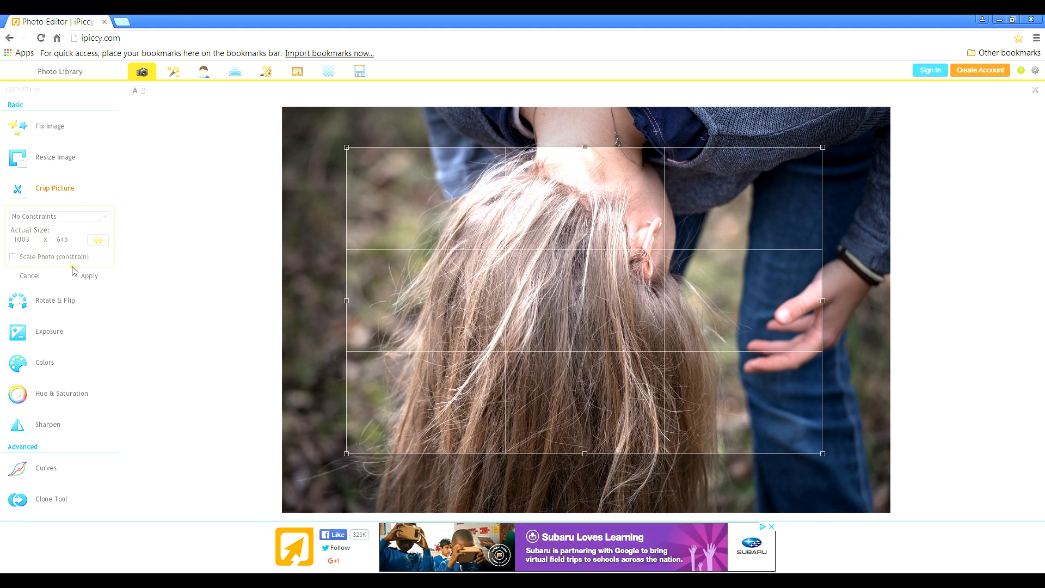
left_click(90, 273)
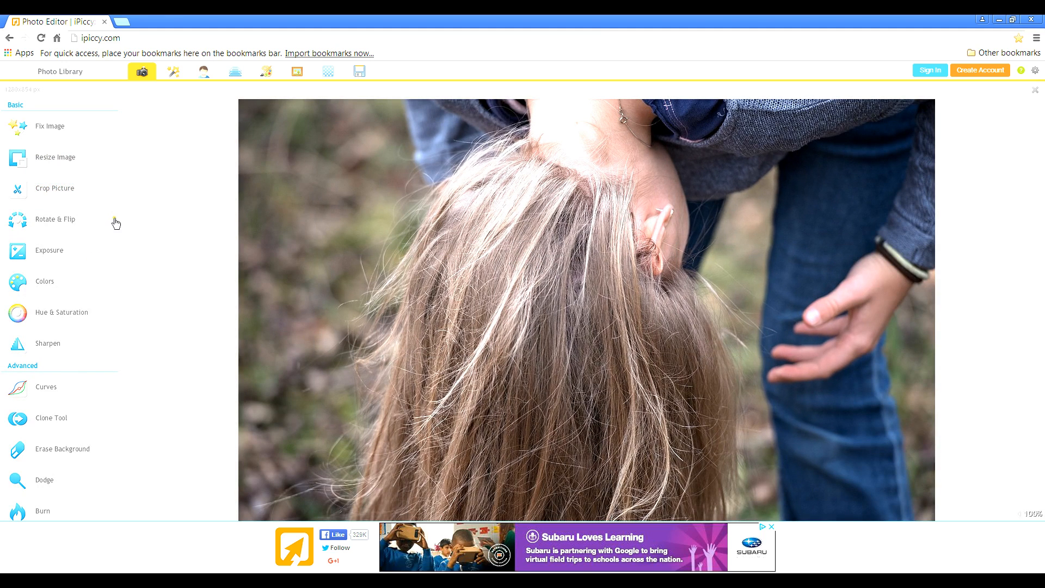
left_click_drag(120, 228, 121, 243)
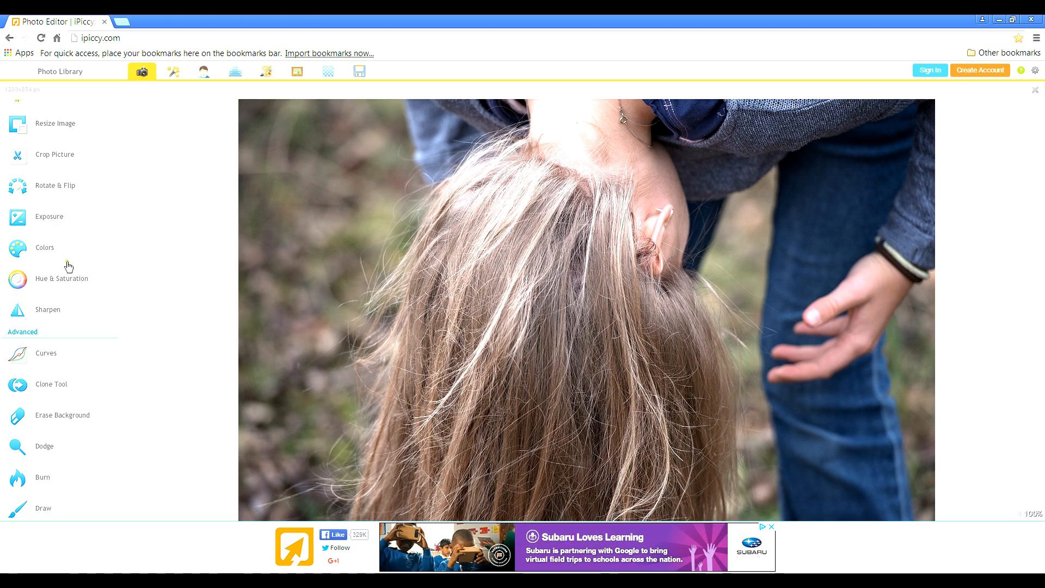
left_click(65, 243)
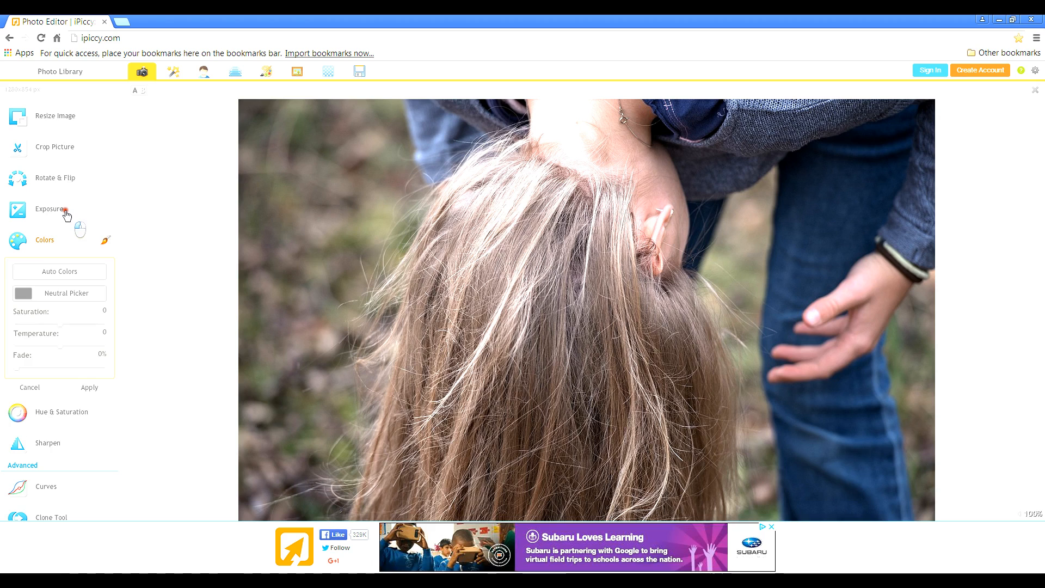
left_click(64, 212)
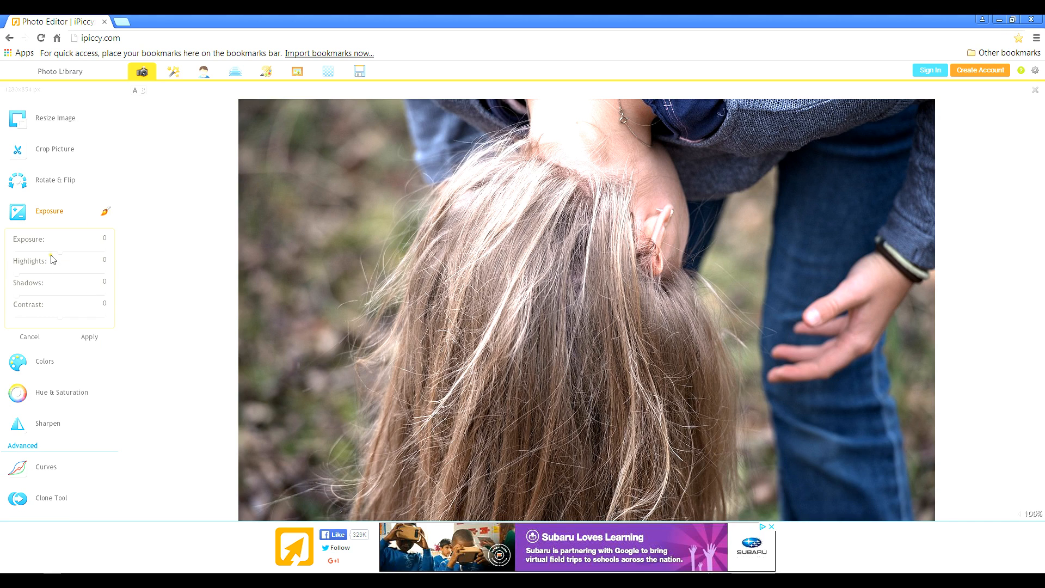
left_click(45, 335)
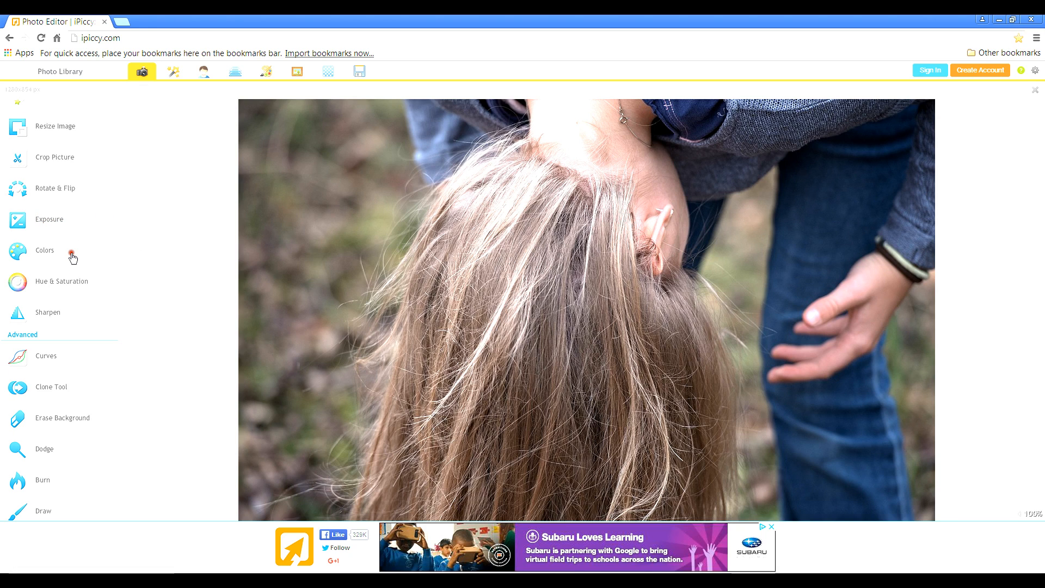
Warm up the photo's colors with a saturation of 14 and a temperature of 25, and apply the adjustment
left_click(71, 254)
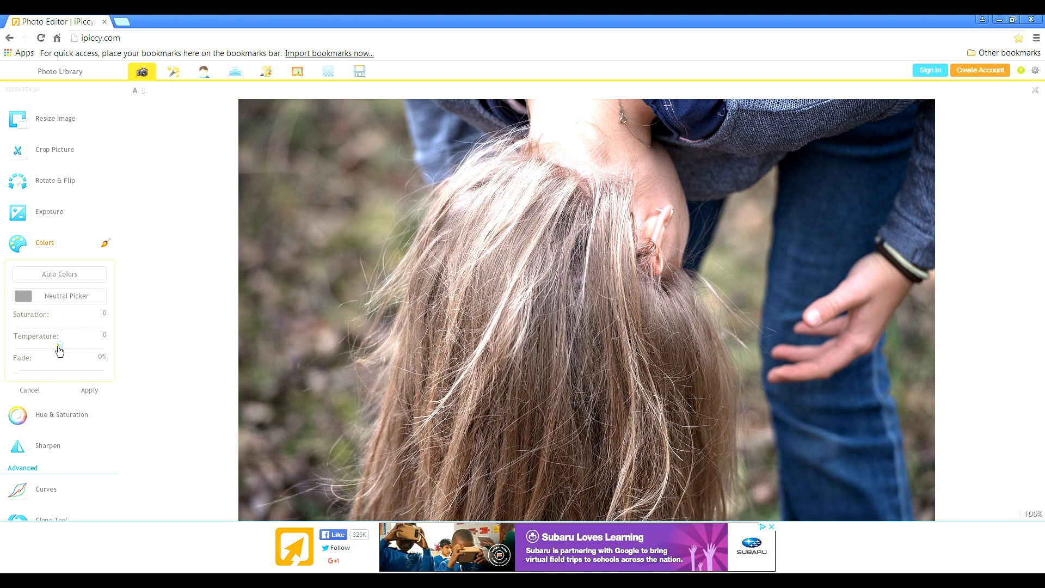
left_click_drag(61, 350, 66, 325)
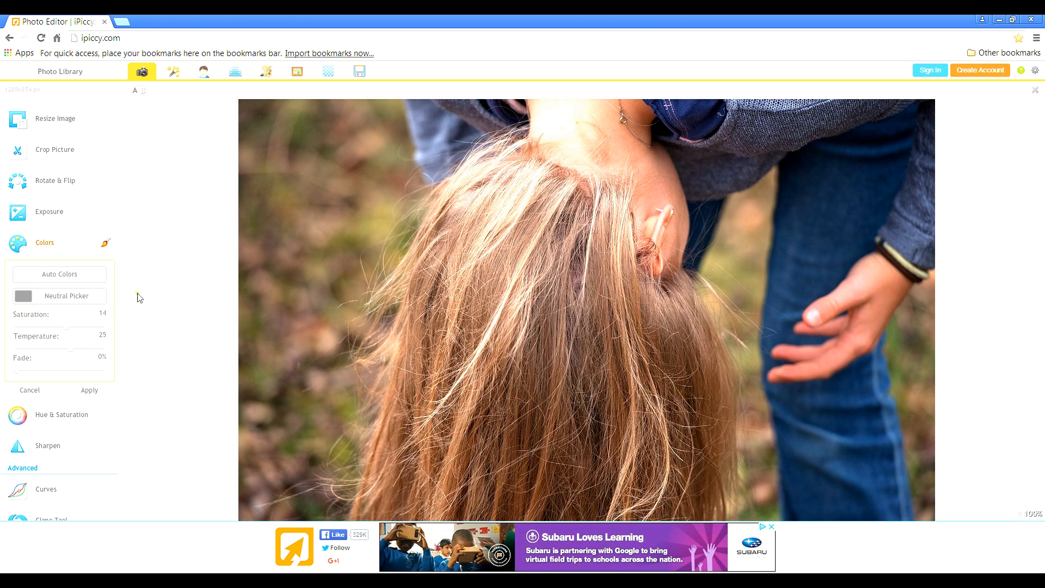
left_click(89, 390)
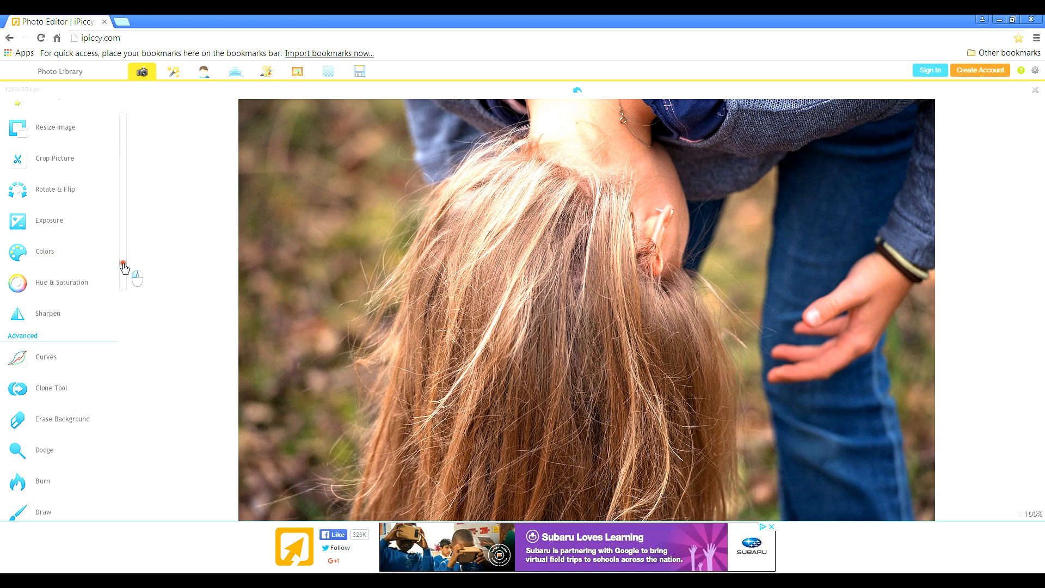
Apply the Vibrance color adjustment to the photo with a strength of 57
left_click_drag(123, 263, 124, 350)
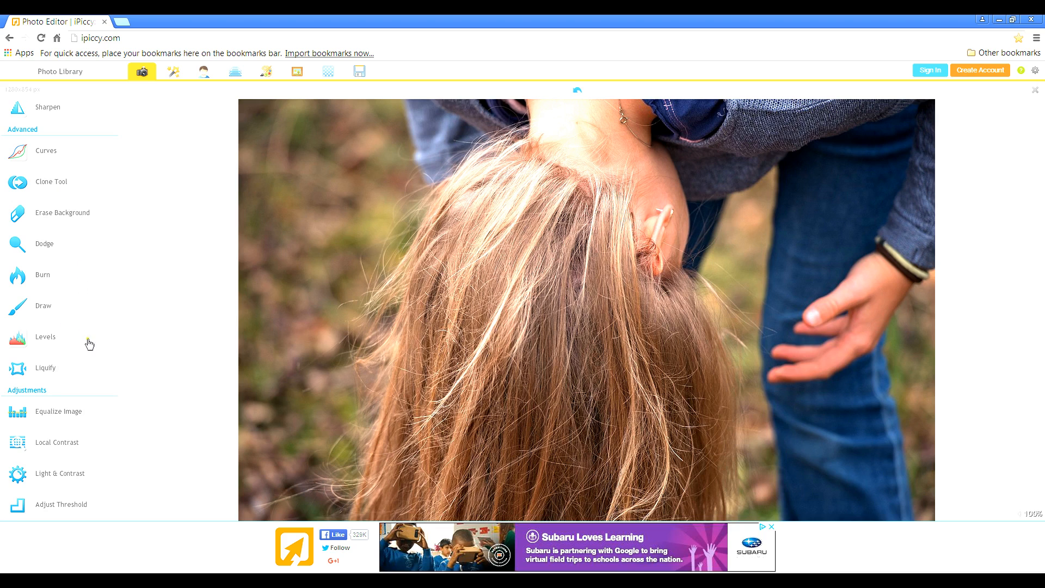
left_click_drag(124, 301, 121, 403)
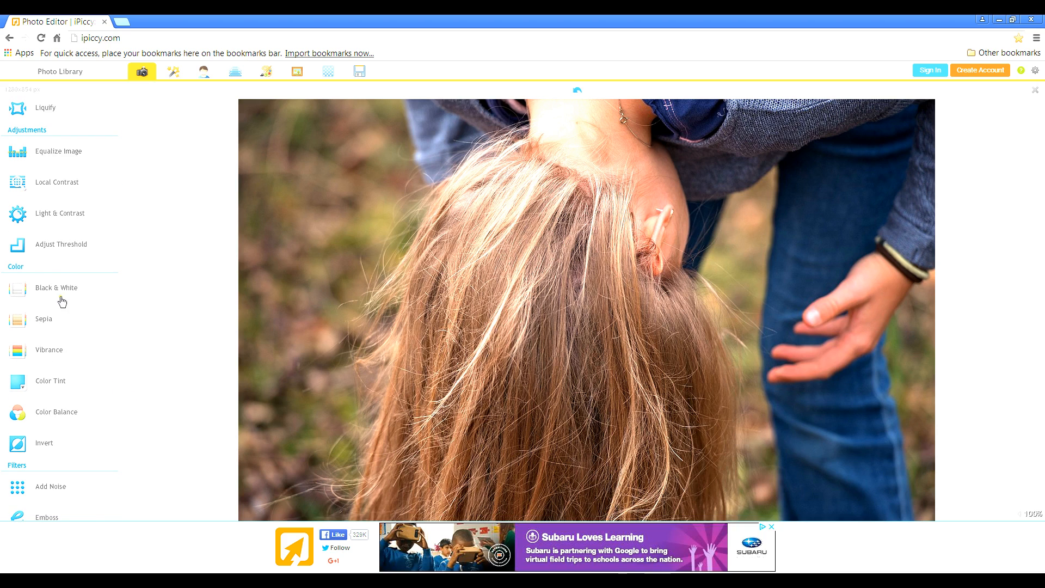
left_click(73, 353)
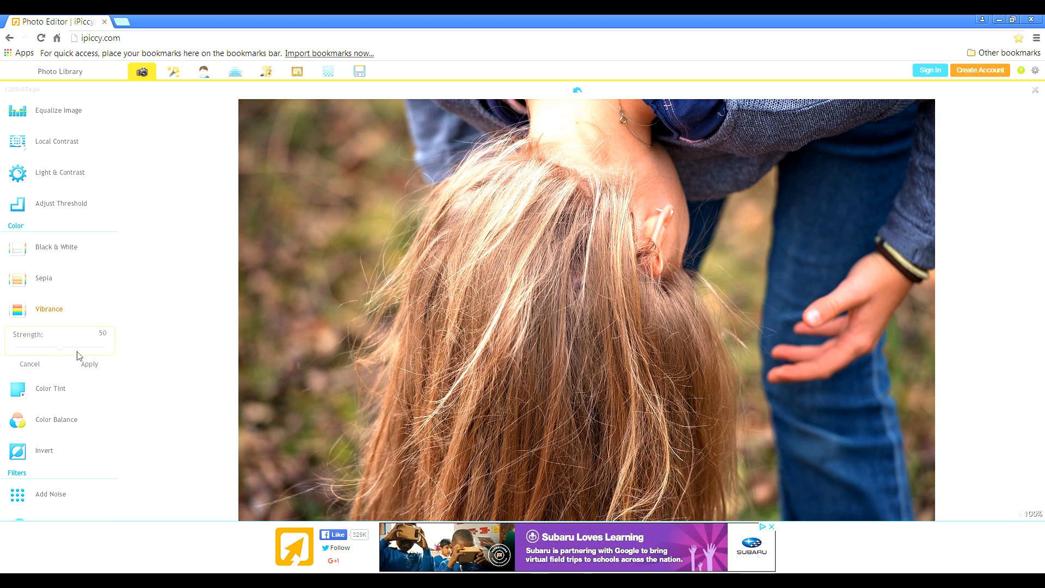
left_click(61, 346)
left_click_drag(62, 346, 228, 349)
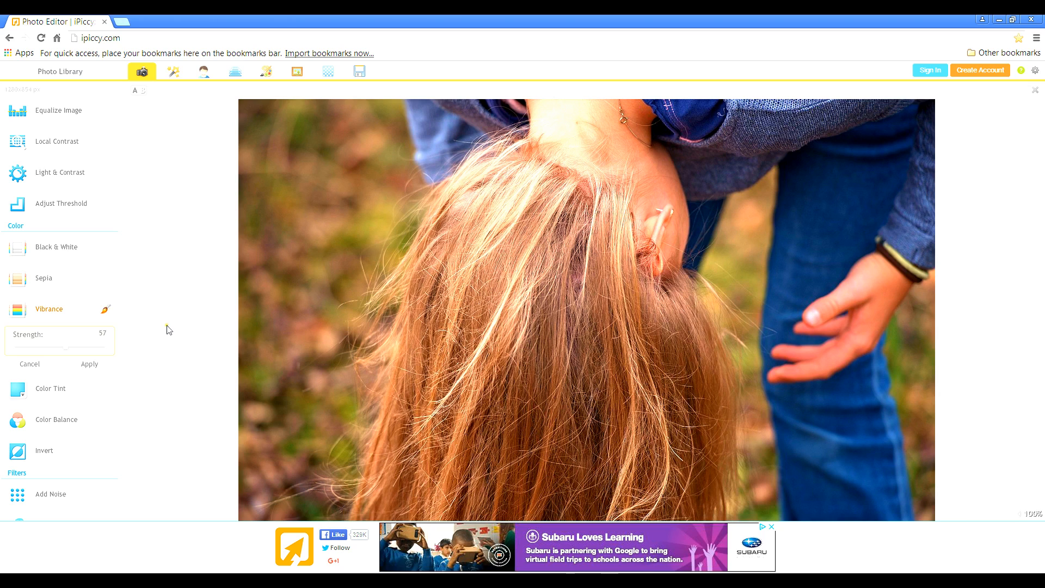
left_click(88, 363)
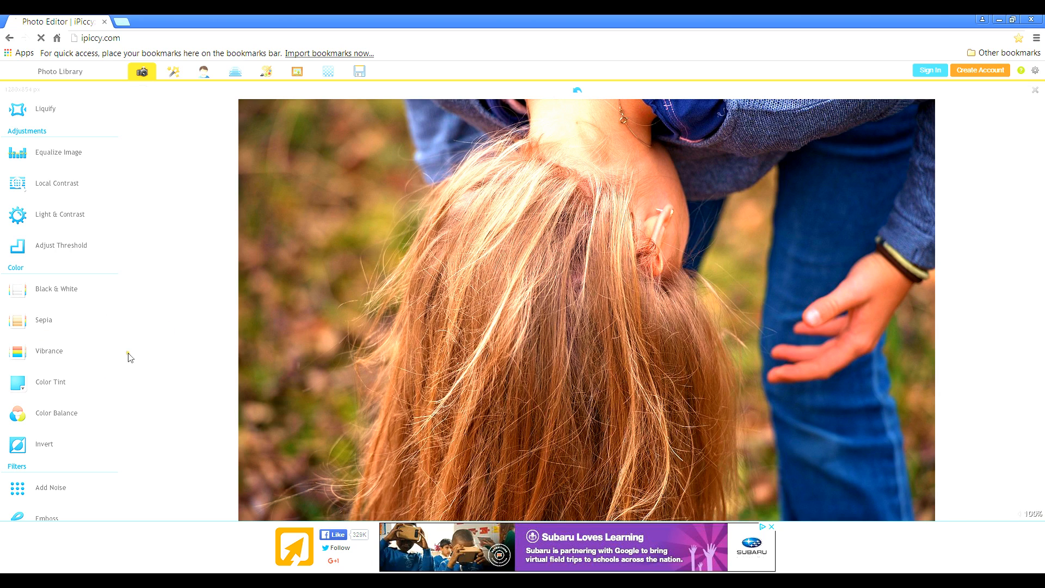
Add the Blur filter to the photo and set its strength to 50
scroll(121, 372, "down", 1)
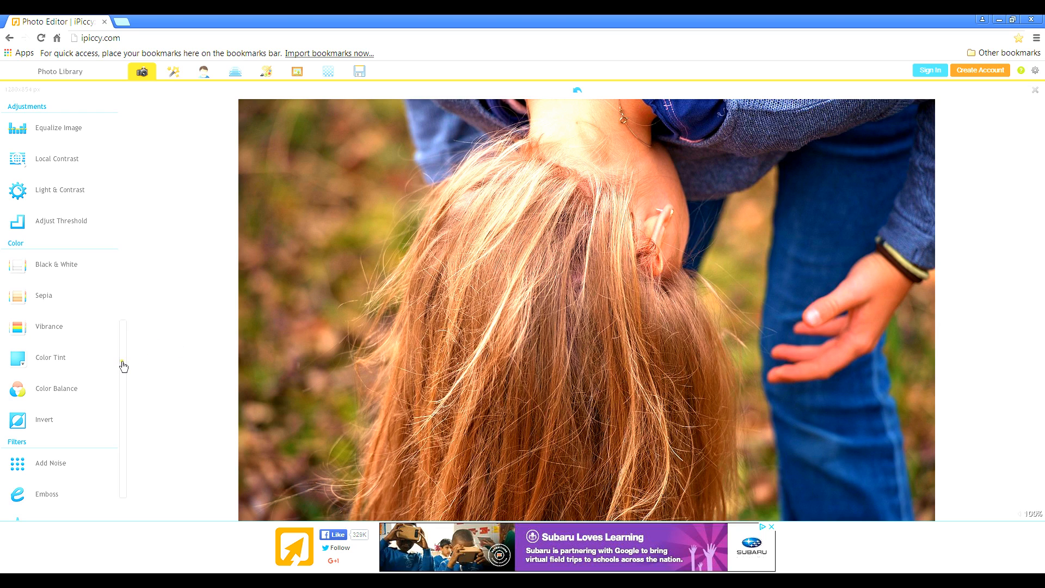
scroll(122, 373, "down", 1)
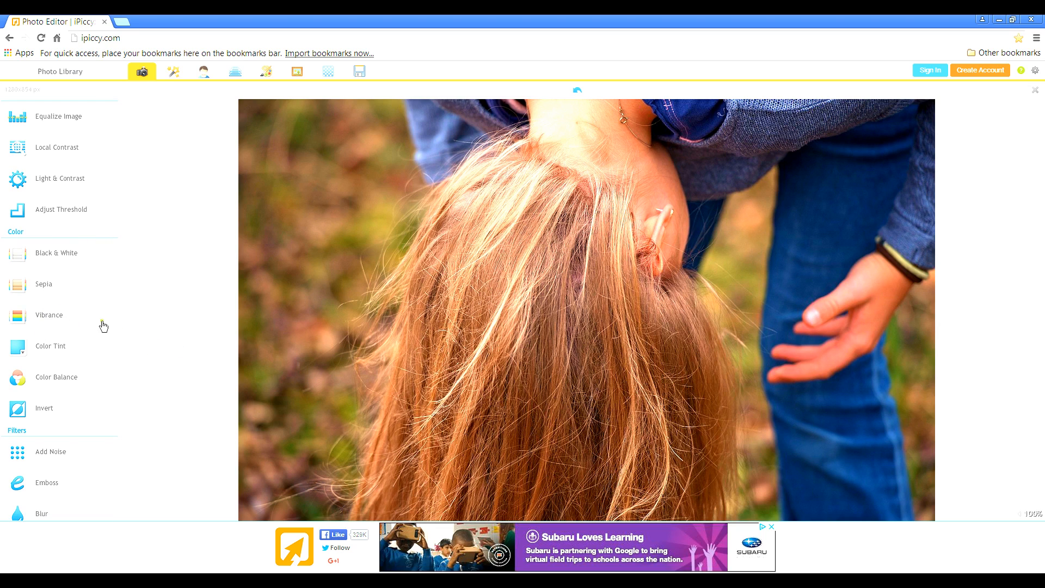
scroll(122, 384, "down", 3)
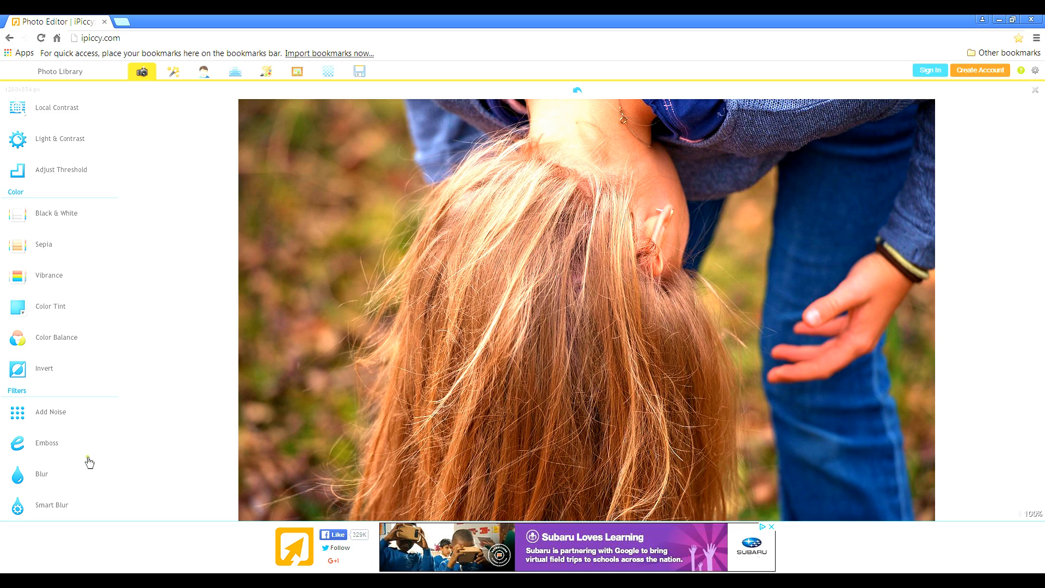
left_click(78, 483)
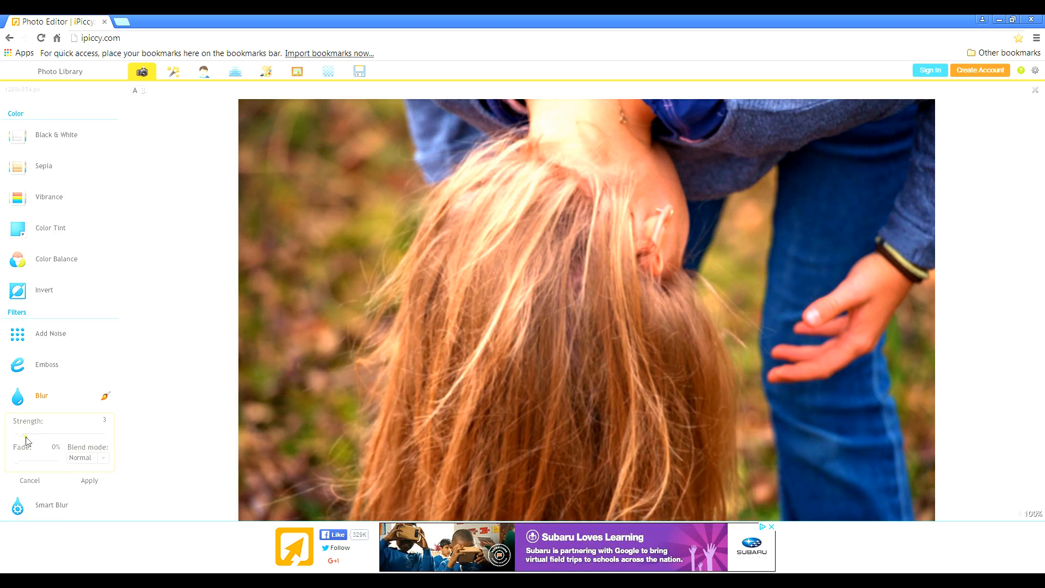
left_click_drag(22, 431, 111, 426)
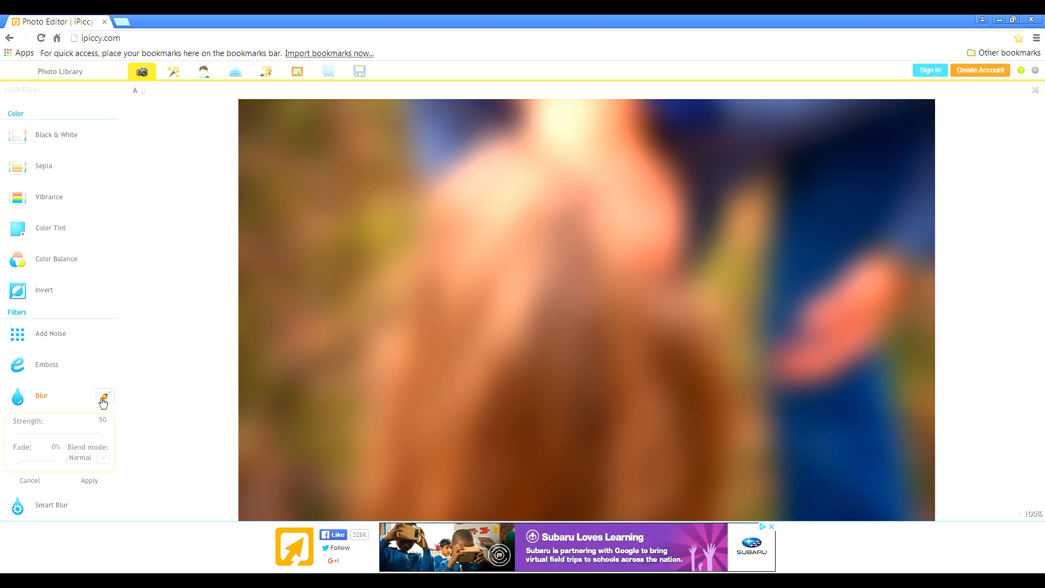
Erase the blur from the hair, arms and hand with the effect mask, using brush size 75
left_click(105, 401)
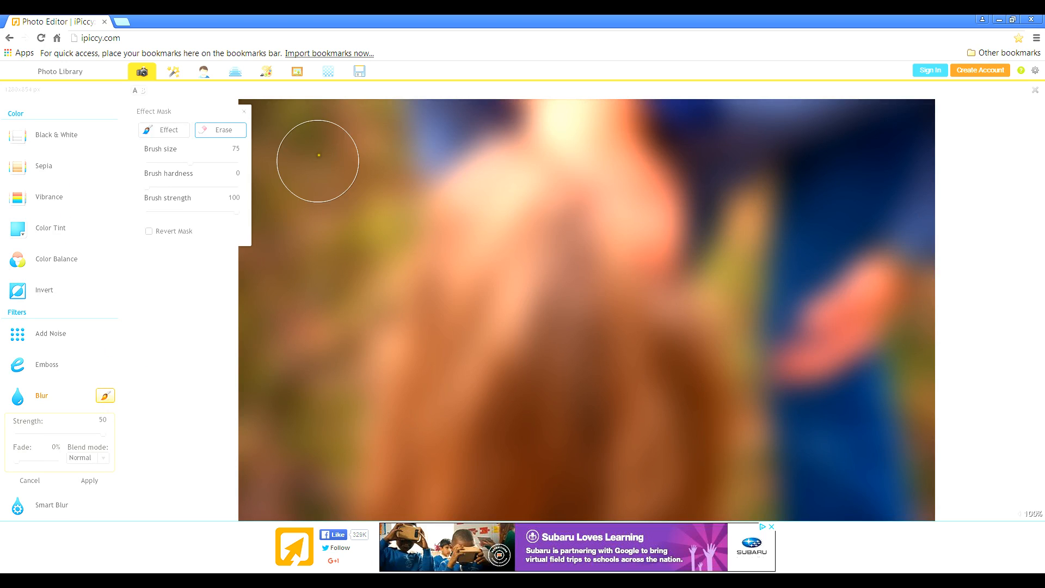
left_click(231, 128)
left_click(260, 129)
mouse_move(259, 128)
left_mouse_down()
mouse_move(816, 126)
mouse_move(868, 136)
mouse_move(775, 220)
mouse_move(572, 219)
mouse_move(439, 266)
mouse_move(444, 335)
mouse_move(673, 286)
mouse_move(462, 284)
mouse_move(416, 351)
mouse_move(381, 233)
mouse_move(364, 232)
mouse_move(341, 278)
mouse_move(331, 241)
mouse_move(325, 375)
mouse_move(392, 444)
mouse_move(519, 432)
mouse_move(731, 347)
mouse_move(574, 443)
mouse_move(828, 360)
mouse_move(838, 271)
left_mouse_up()
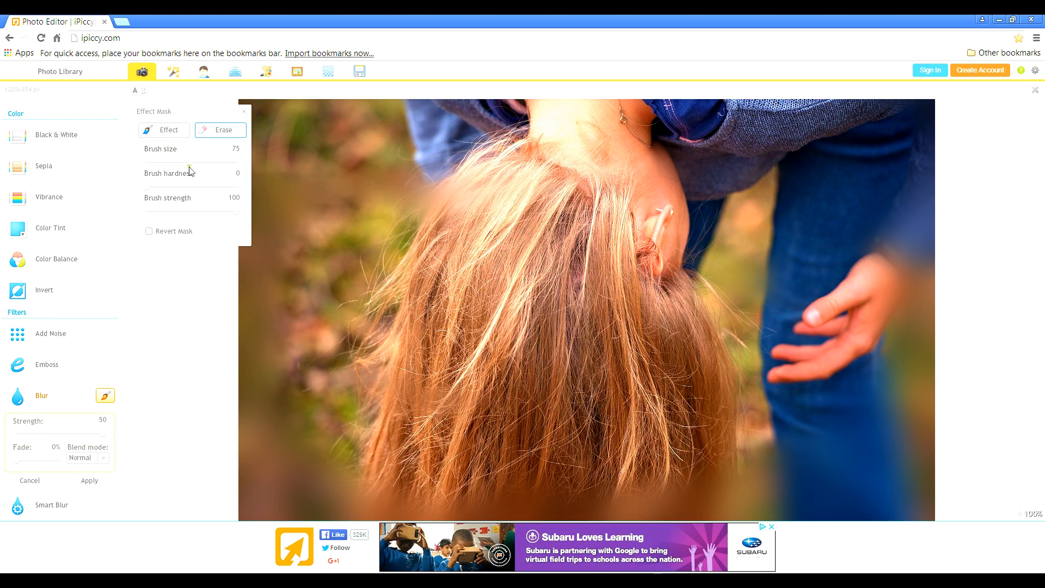
Paint the blur back over the middle of the hair with brush size 53, and cancel the Blur filter
left_click_drag(189, 167, 179, 161)
left_click(170, 131)
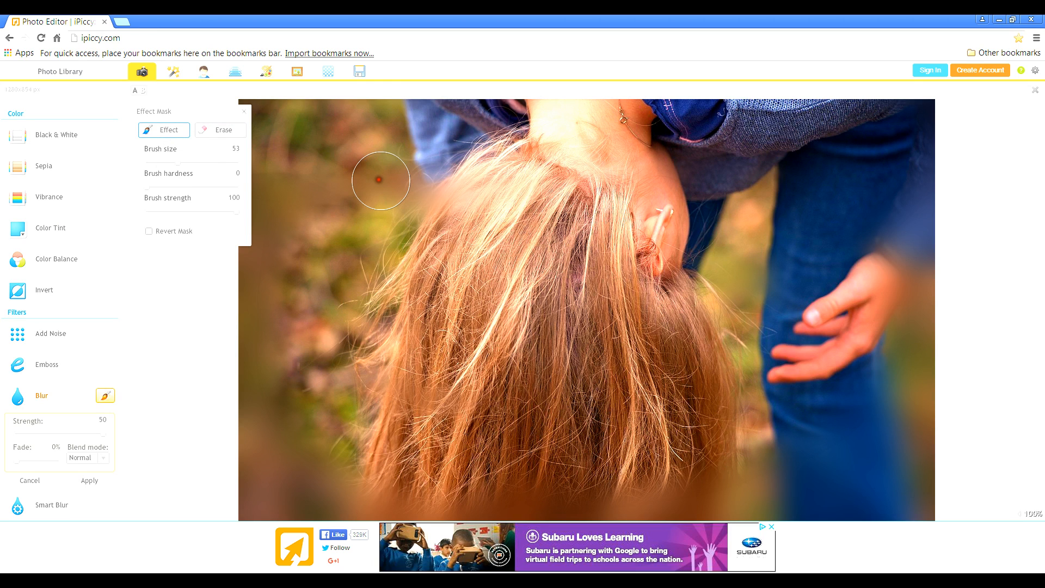
mouse_move(452, 247)
left_mouse_down()
mouse_move(531, 276)
mouse_move(457, 327)
mouse_move(452, 375)
mouse_move(531, 345)
left_mouse_up()
left_click(241, 112)
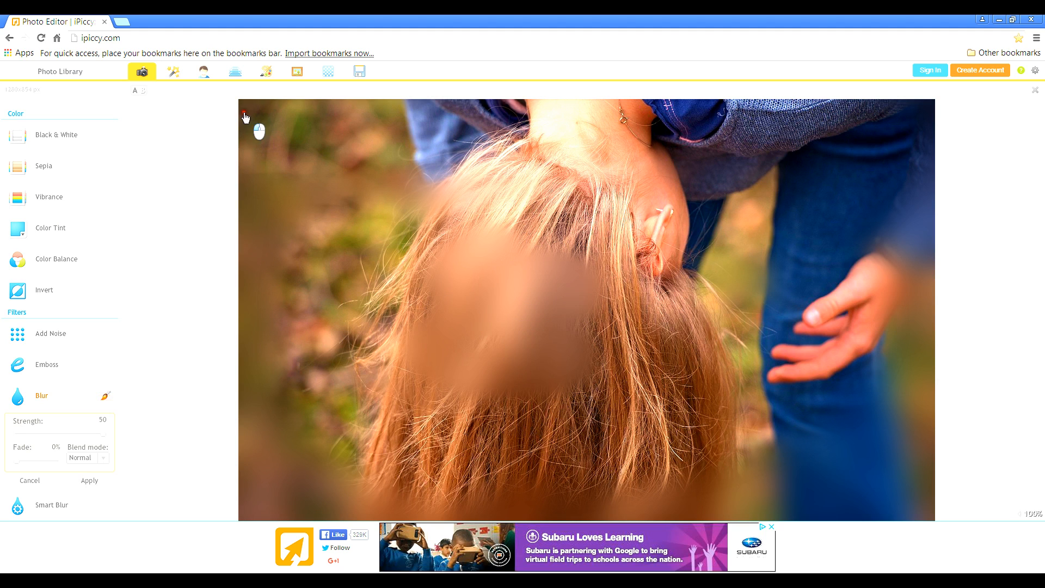
left_click(105, 396)
left_click(39, 482)
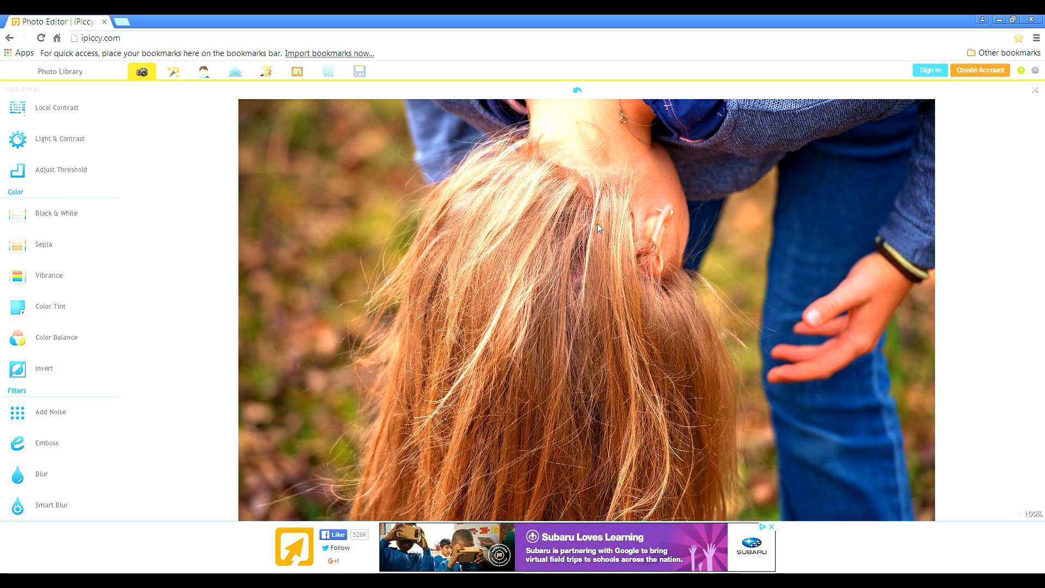
scroll(549, 286, "up", 3)
scroll(550, 285, "down", 4)
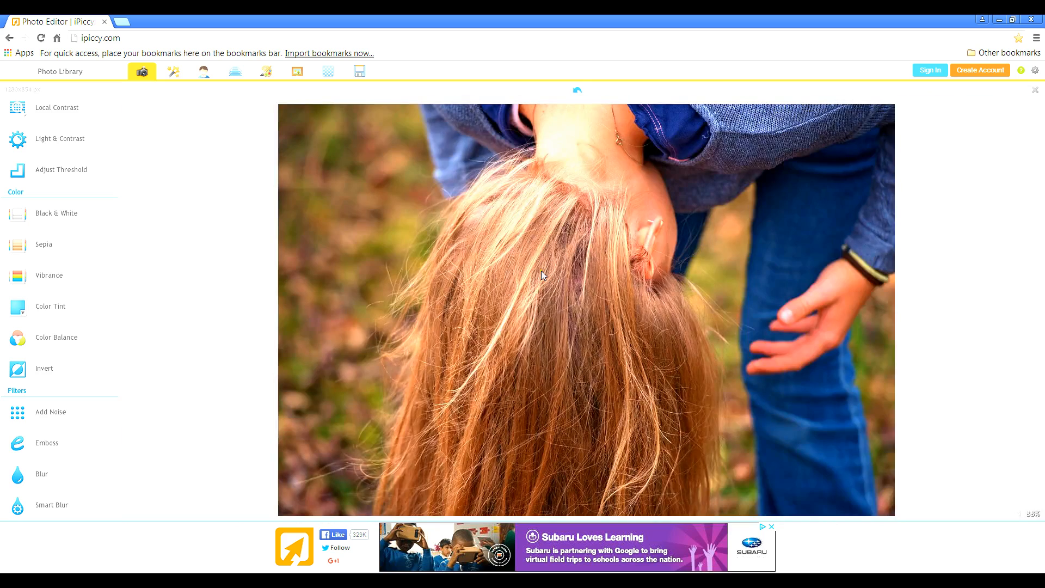
scroll(207, 255, "up", 1)
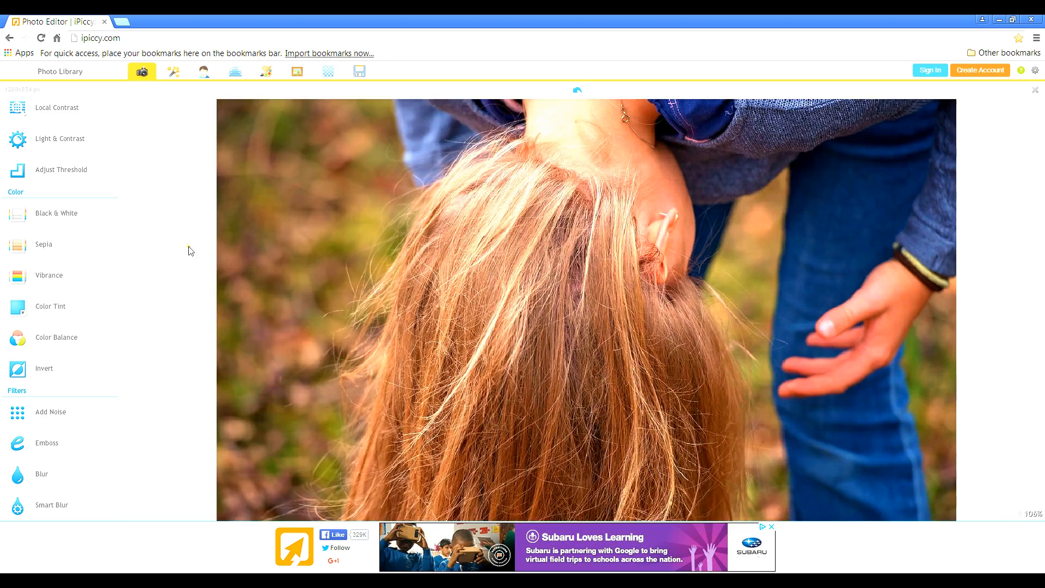
scroll(187, 249, "down", 2)
scroll(119, 348, "up", 10)
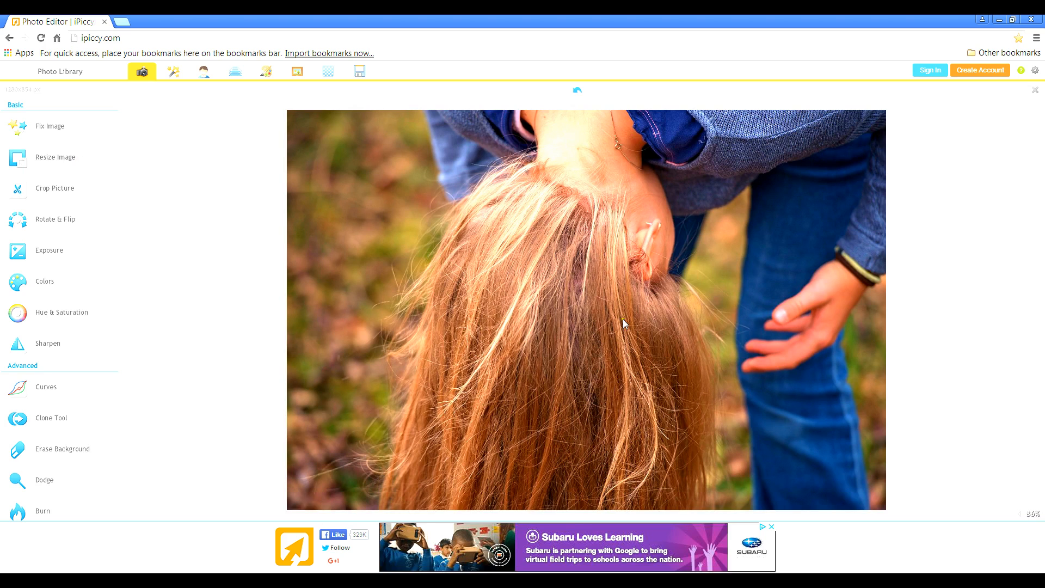
left_click(96, 157)
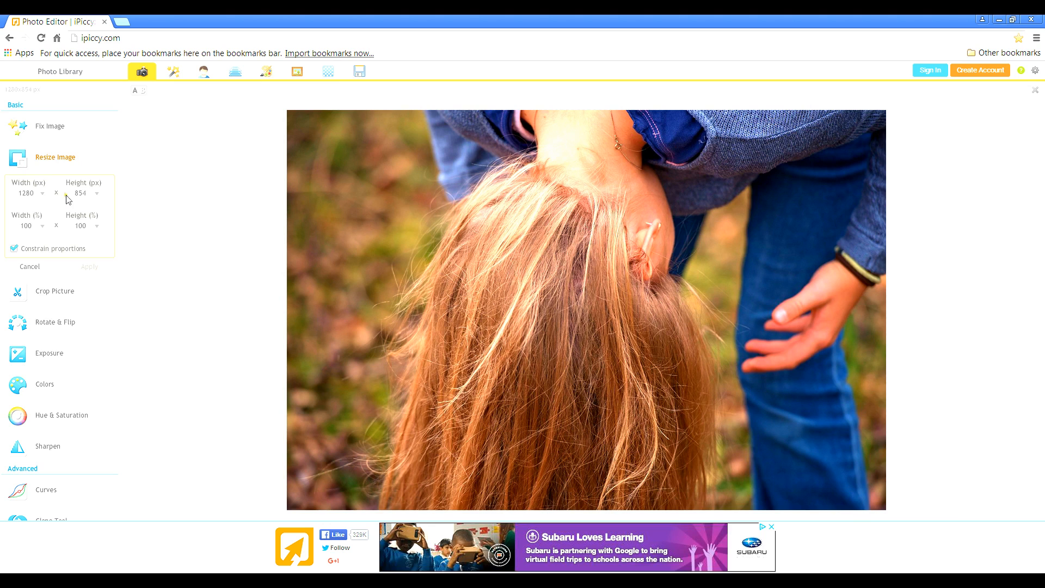
left_click(44, 266)
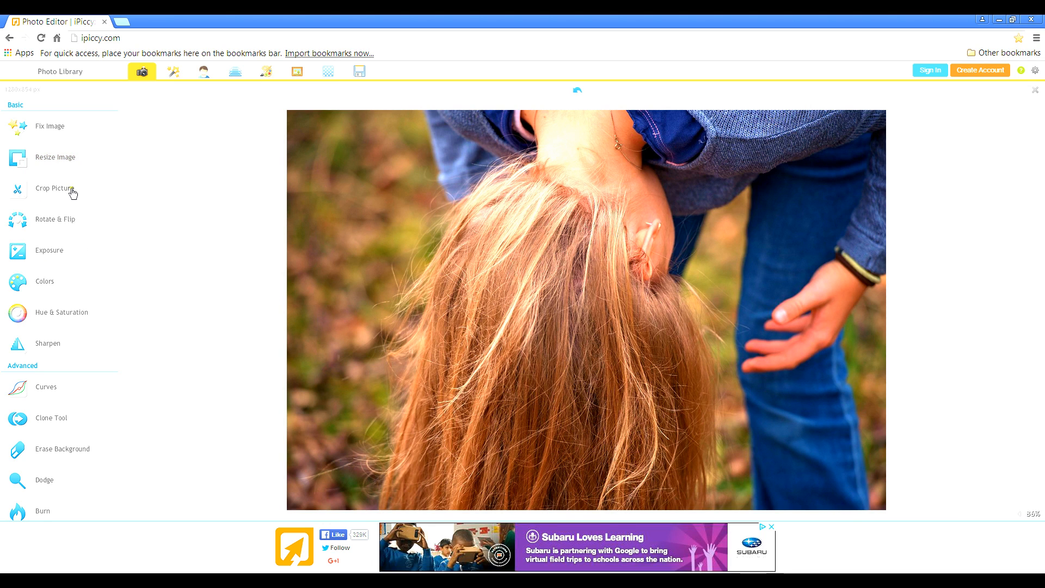
Crop the picture without constraints to 768 x 854 px around the hair, and undo the applied crop
left_click(63, 190)
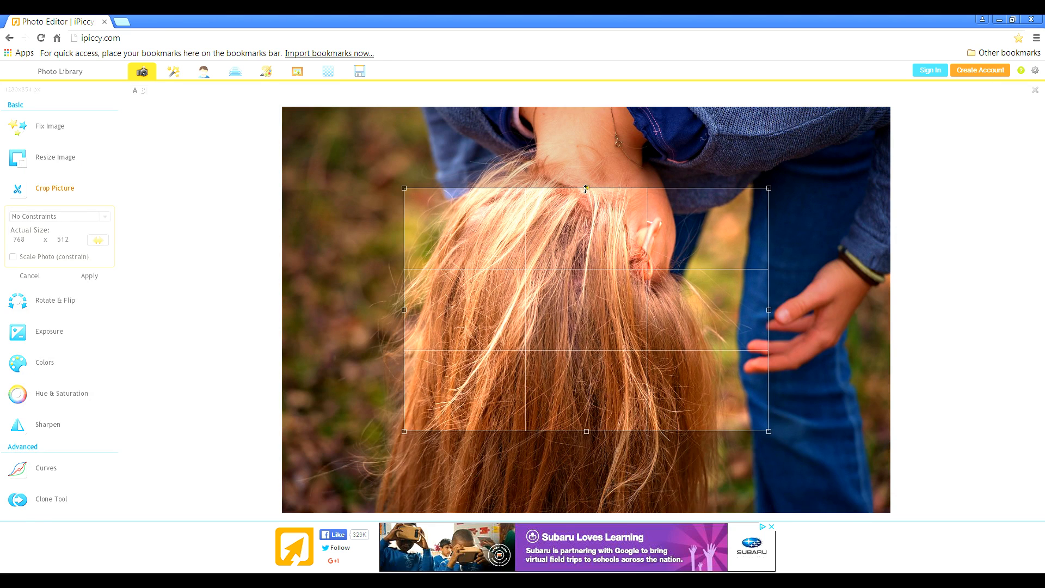
left_click_drag(588, 187, 590, 113)
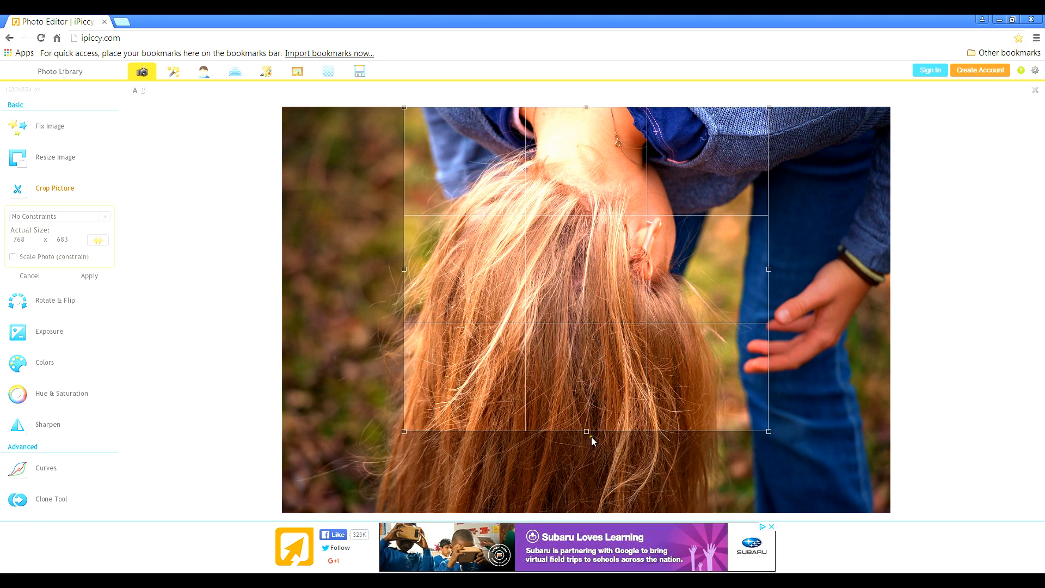
left_click_drag(586, 431, 583, 519)
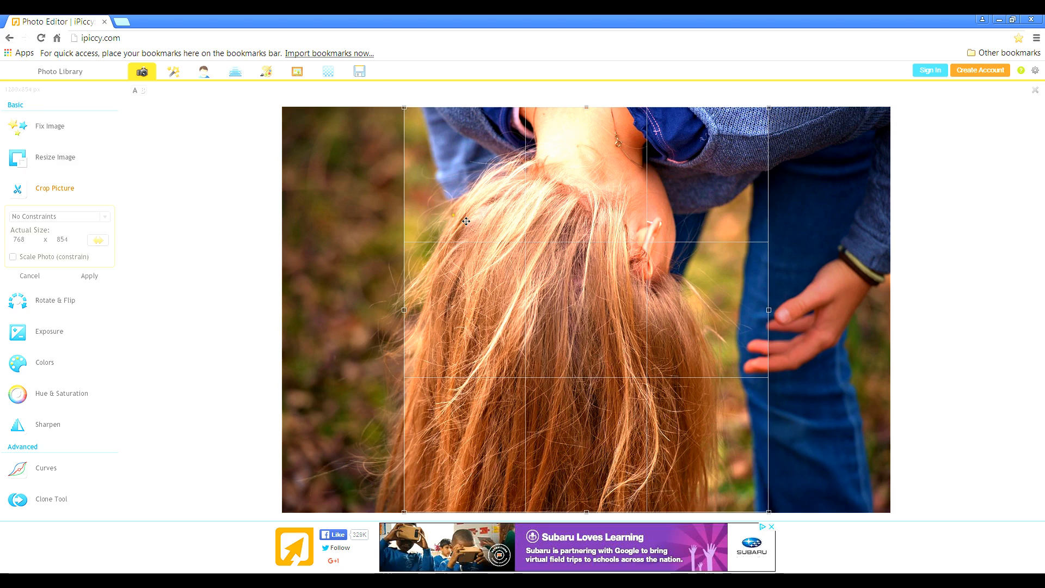
left_click_drag(558, 296, 528, 299)
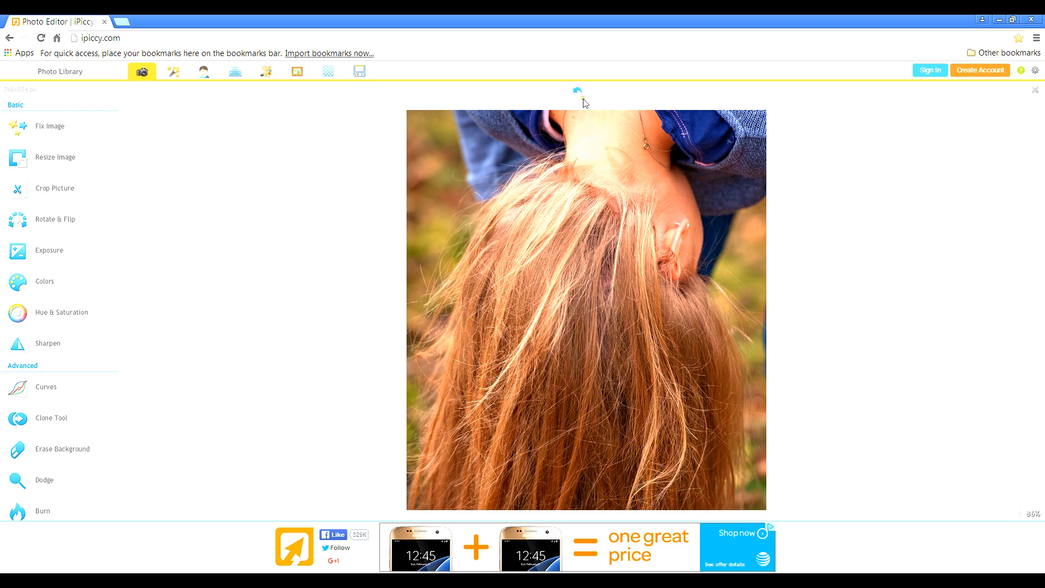
key("ctrl+z")
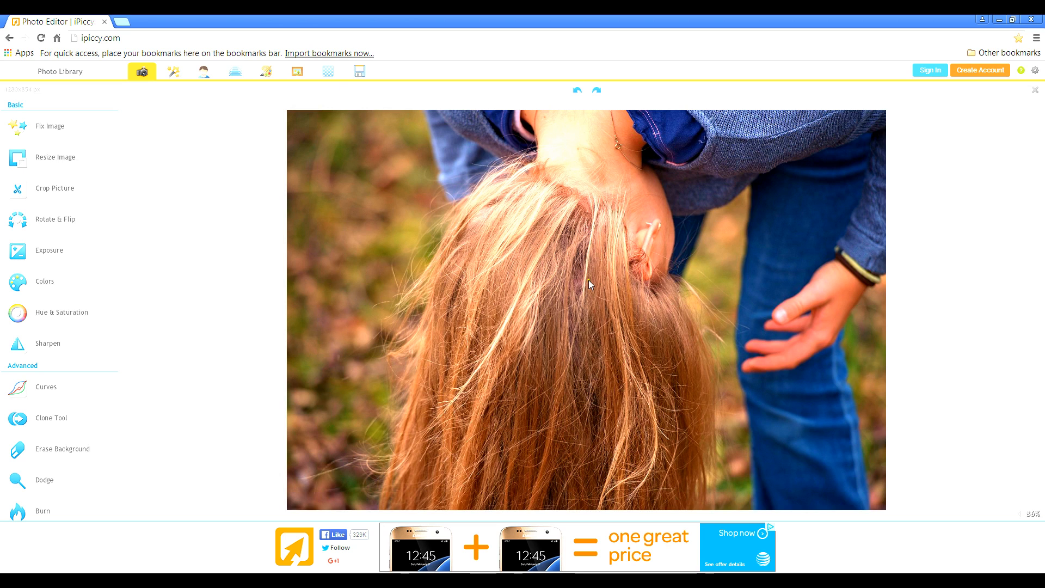
Save the photo to the Downloads folder as a JPG named "video image" at 98% quality, without replacing the existing file
left_click(360, 77)
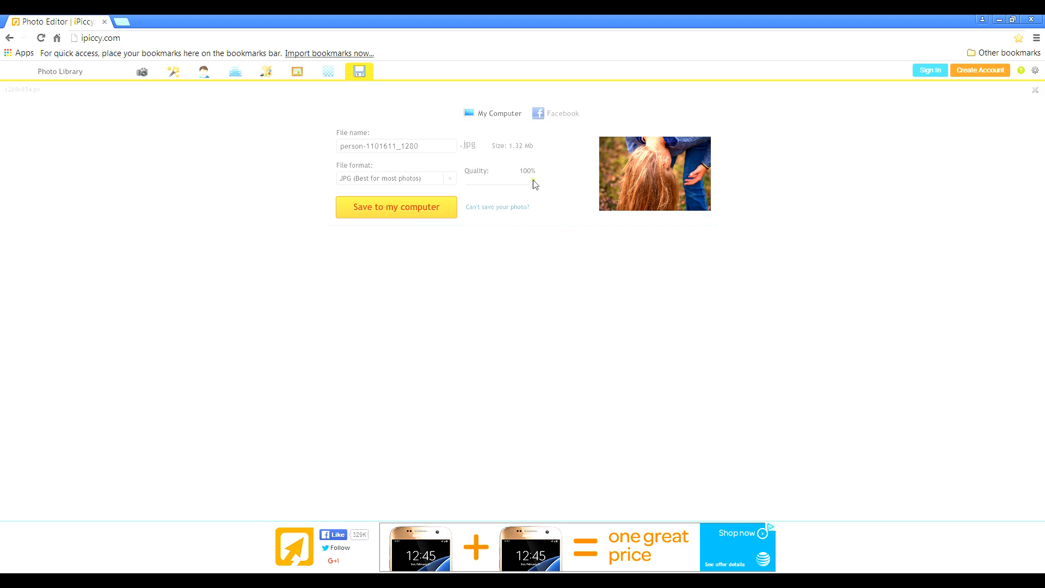
left_click_drag(533, 184, 531, 185)
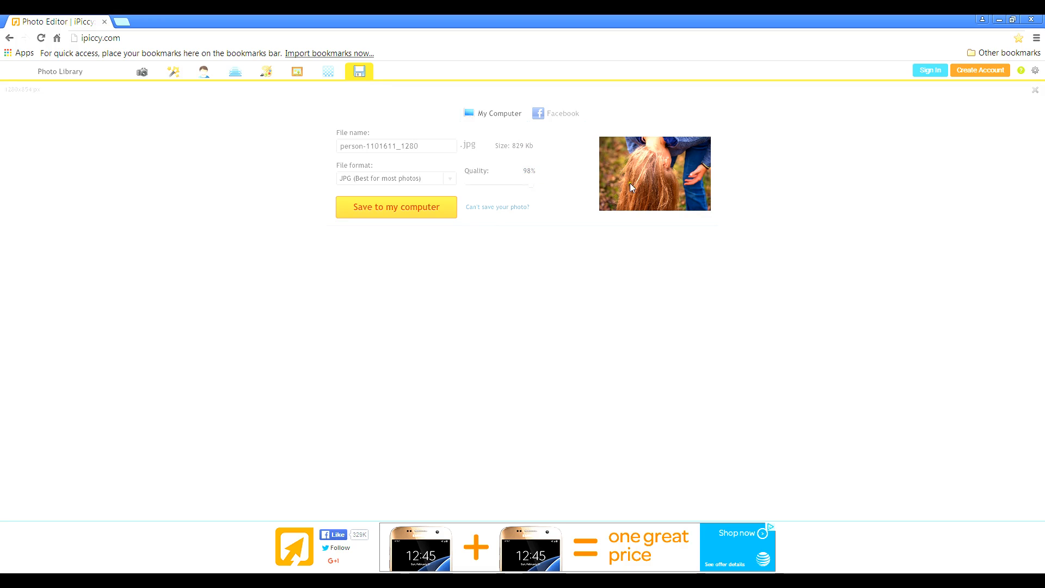
left_click(407, 211)
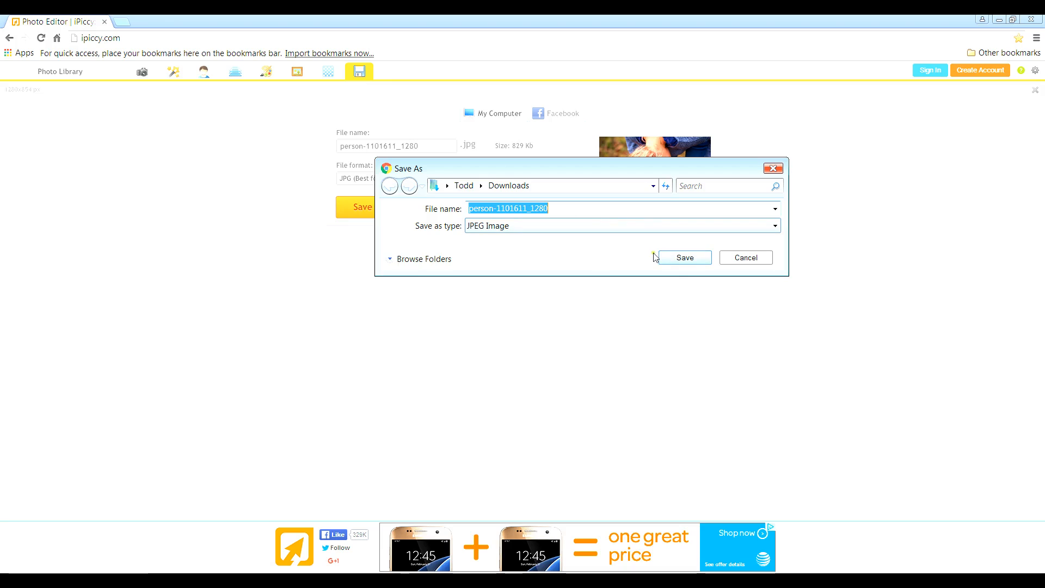
left_click(680, 259)
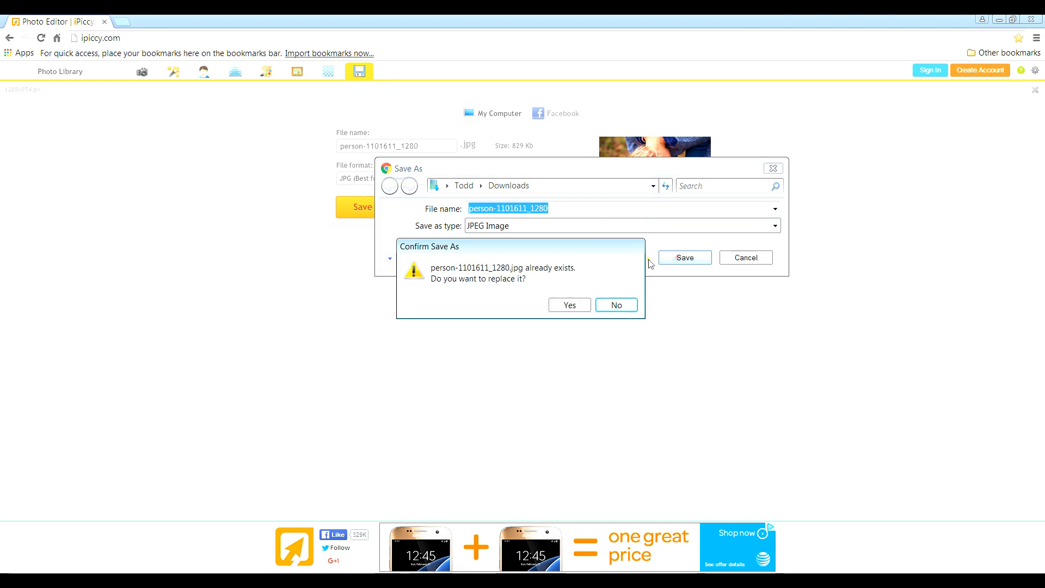
left_click(617, 305)
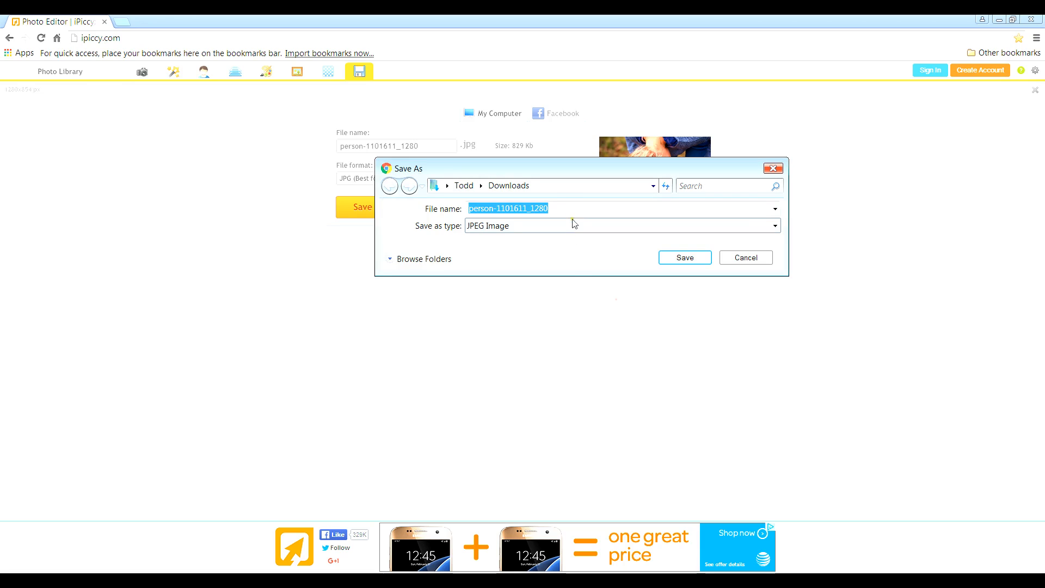
key("BackSpace")
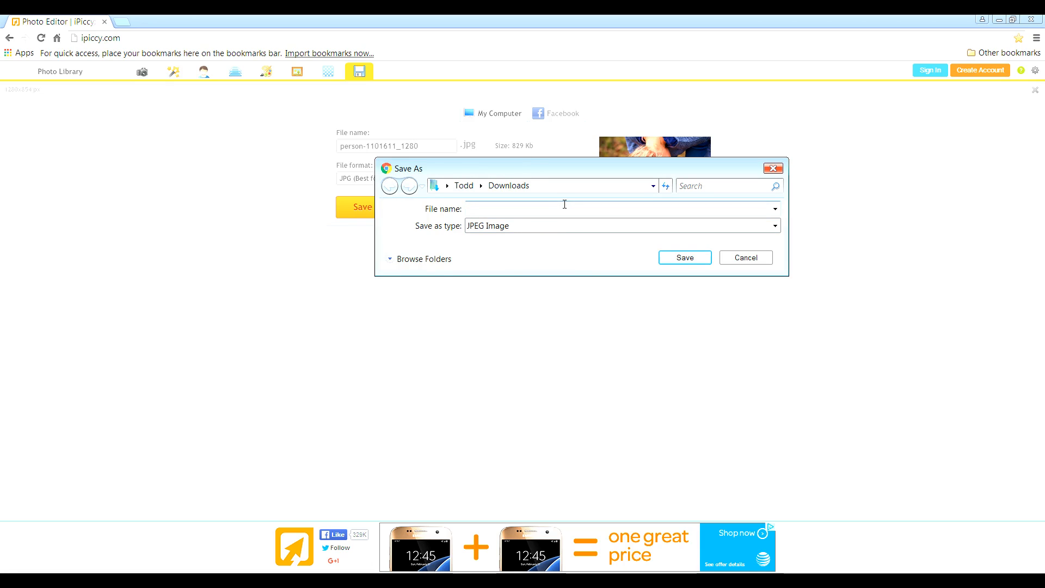
type("vide")
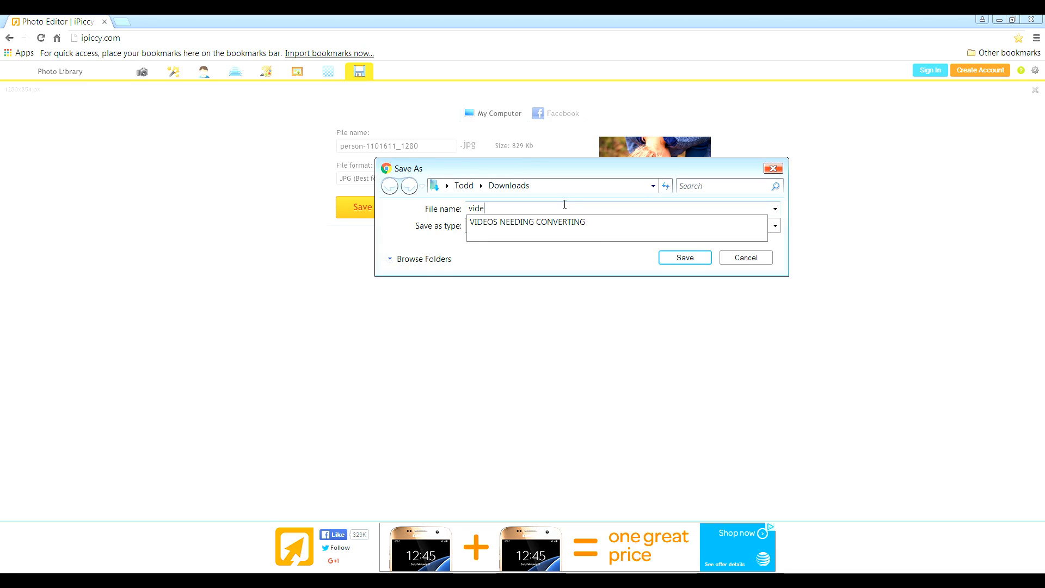
type("o ")
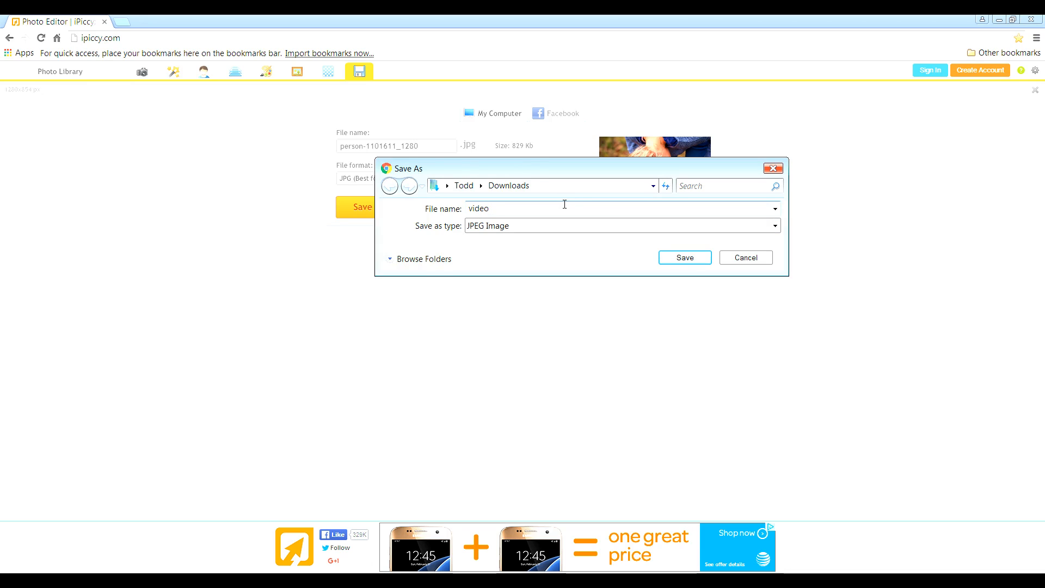
type("image")
left_click(679, 262)
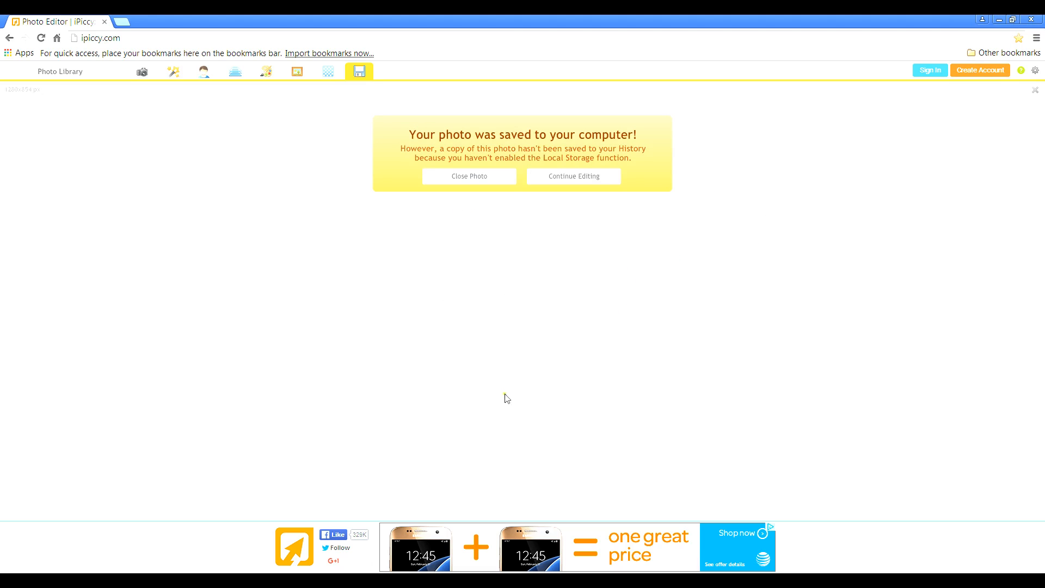
Preview the saved "video image" file from the Downloads folder in Windows Photo Gallery, and return to the photo editor
left_click(623, 580)
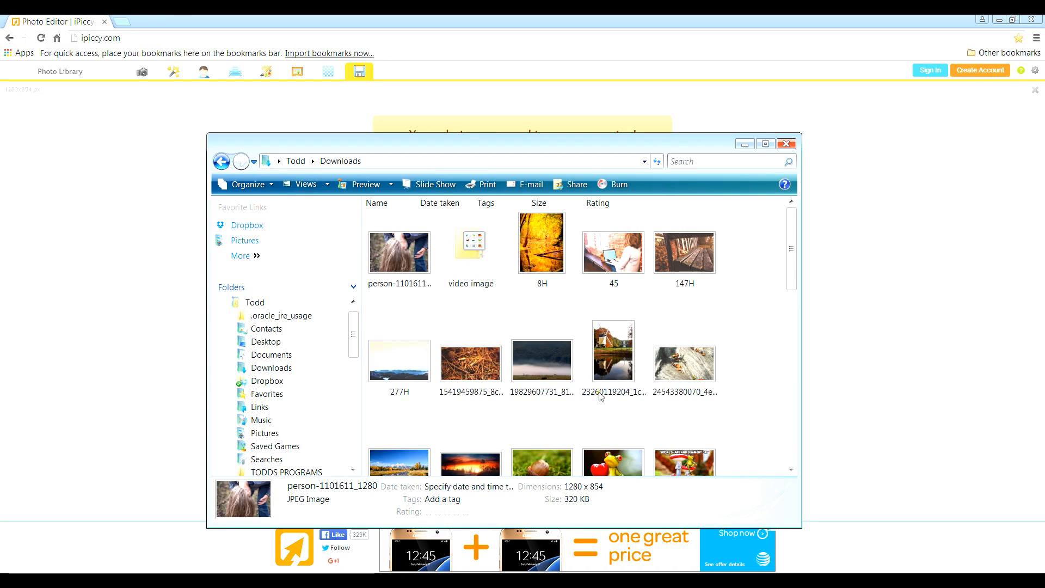
left_click(476, 268)
right_click(473, 261)
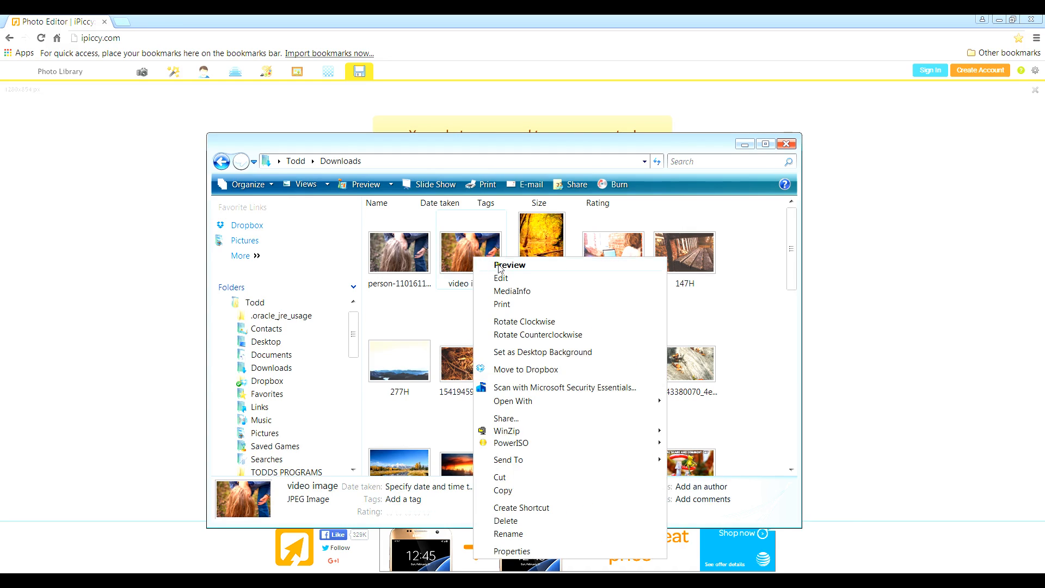
left_click(498, 275)
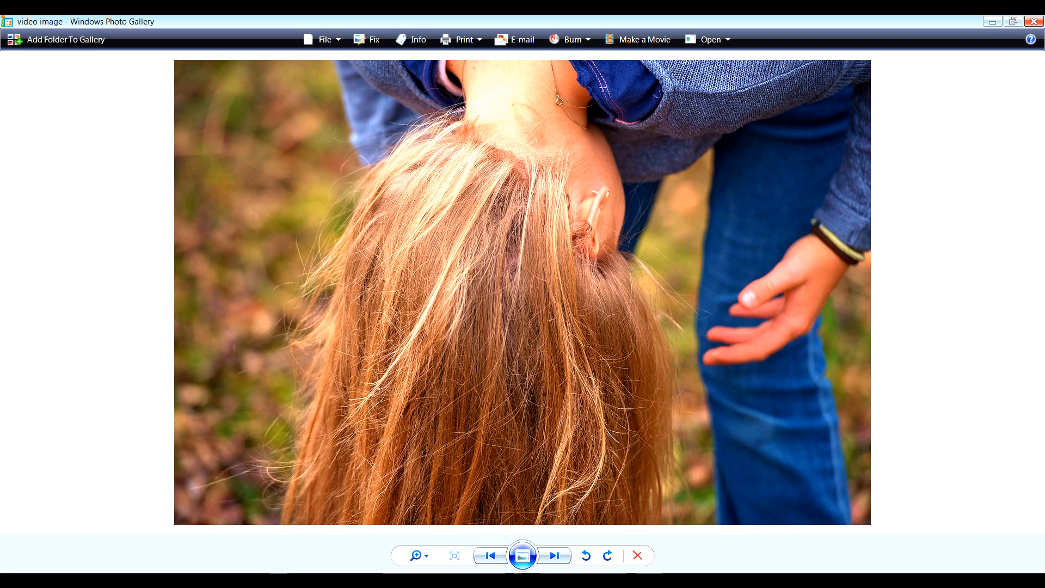
left_click(336, 580)
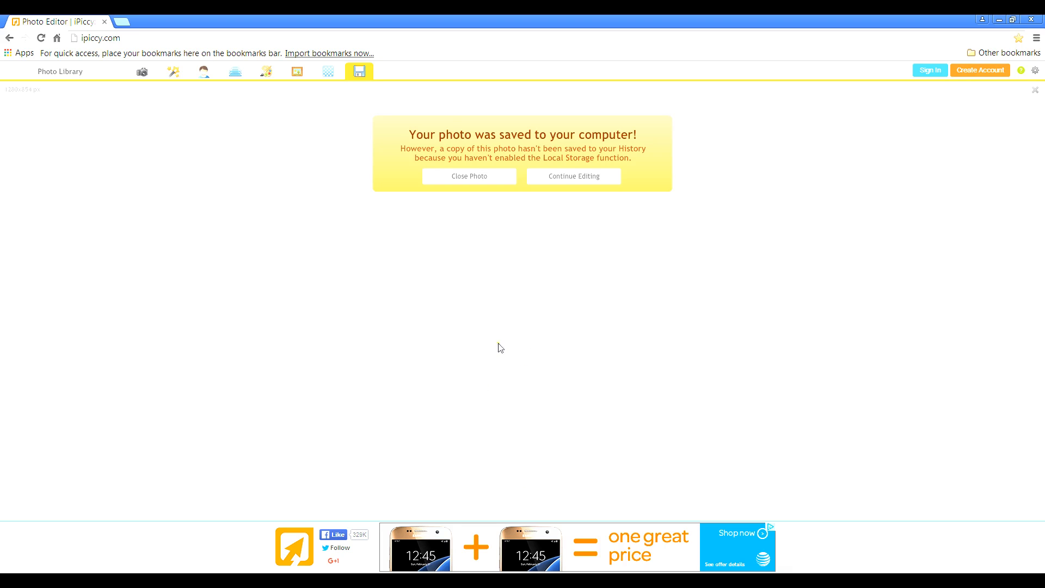